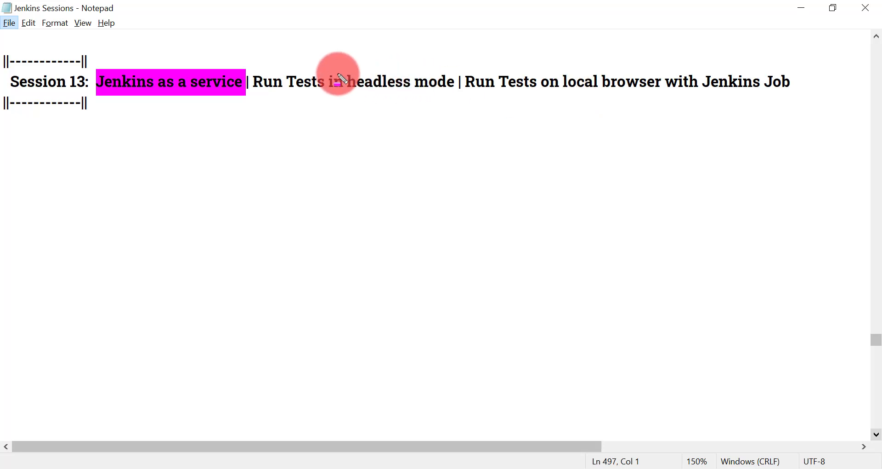
- Mark "headless mode" and "local browser" in the Session 13 heading, clearing the marks when done
mouse_move(337, 63)
mouse_down()
mouse_move(463, 98)
mouse_move(452, 105)
mouse_up()
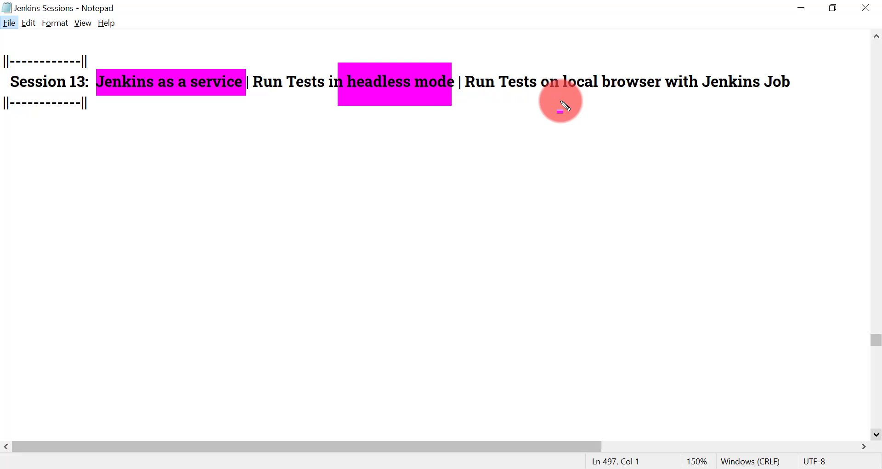
mouse_move(556, 66)
mouse_down()
mouse_move(614, 97)
mouse_move(672, 101)
mouse_up()
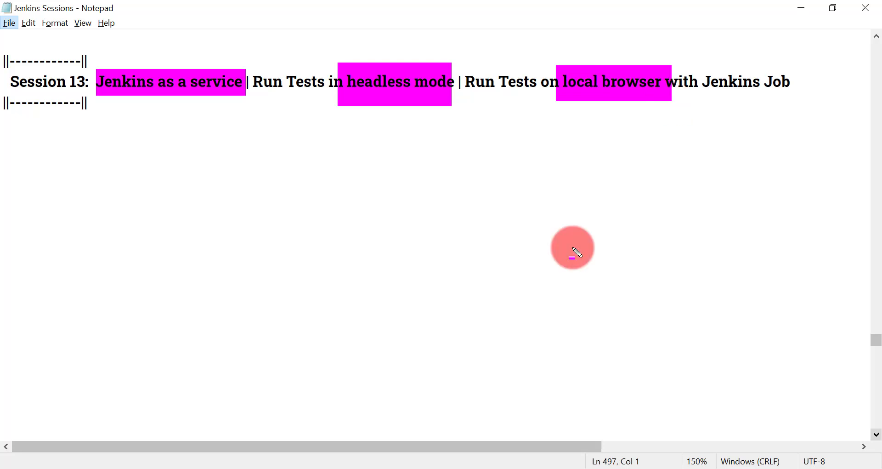
key(Escape)
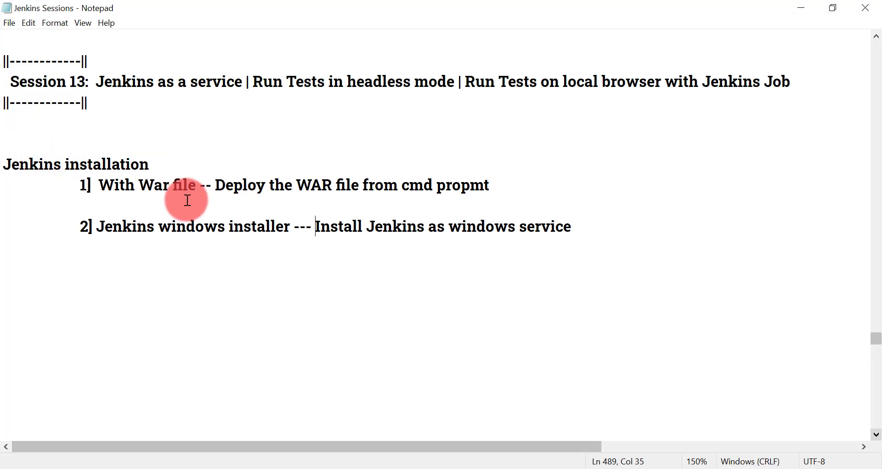
- Review the two Jenkins installation methods in the notes, marking the method names and the two points about WAR file deployment
key(alt)
drag(94, 179, 197, 196)
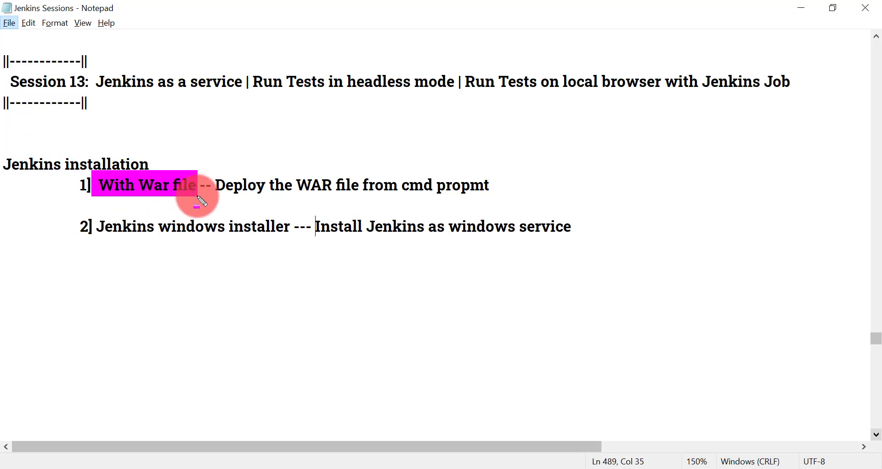
mouse_move(213, 168)
mouse_down()
mouse_move(469, 173)
mouse_move(520, 202)
mouse_up()
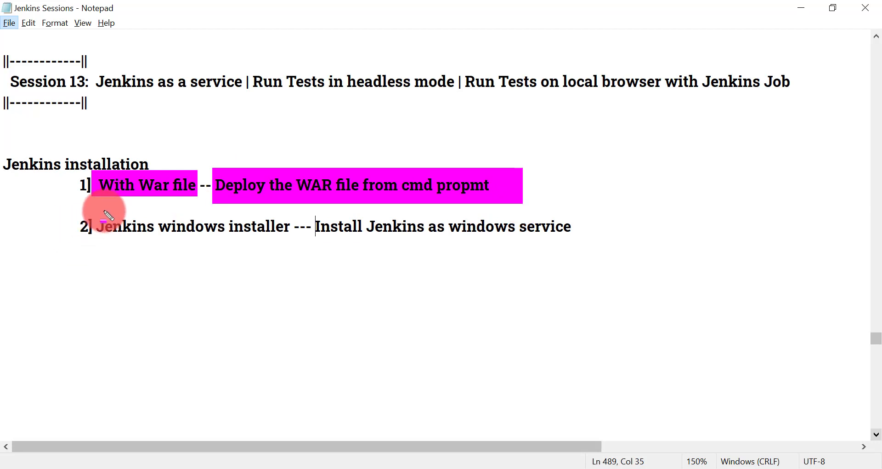
drag(98, 210, 294, 244)
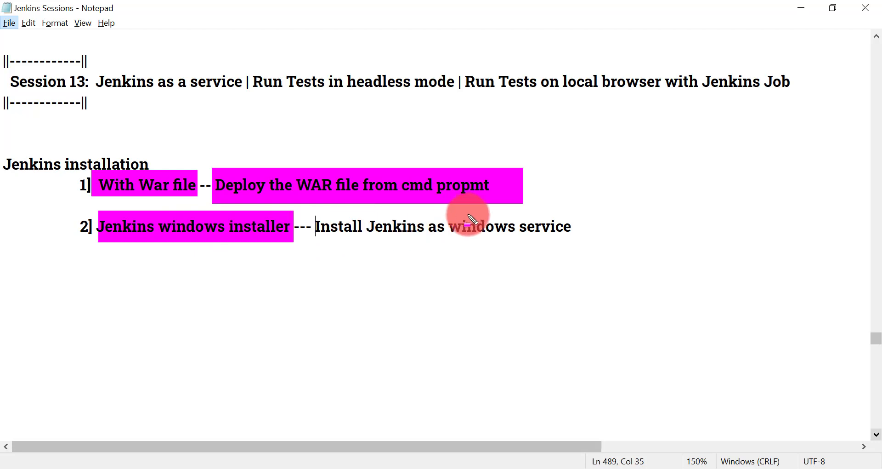
drag(448, 208, 600, 239)
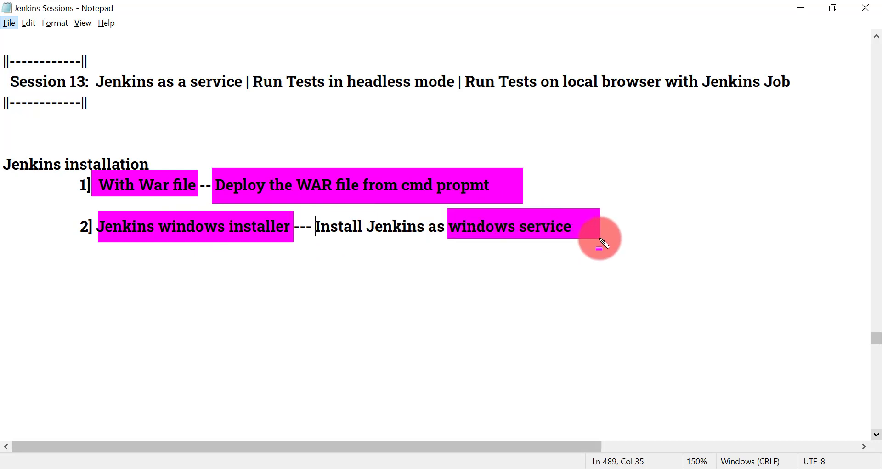
key(Escape)
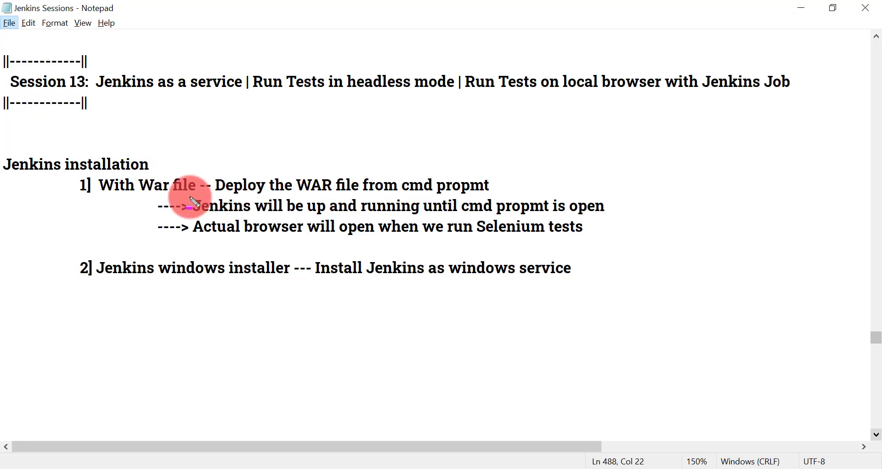
mouse_move(184, 195)
mouse_down()
mouse_move(547, 197)
mouse_move(621, 218)
mouse_up()
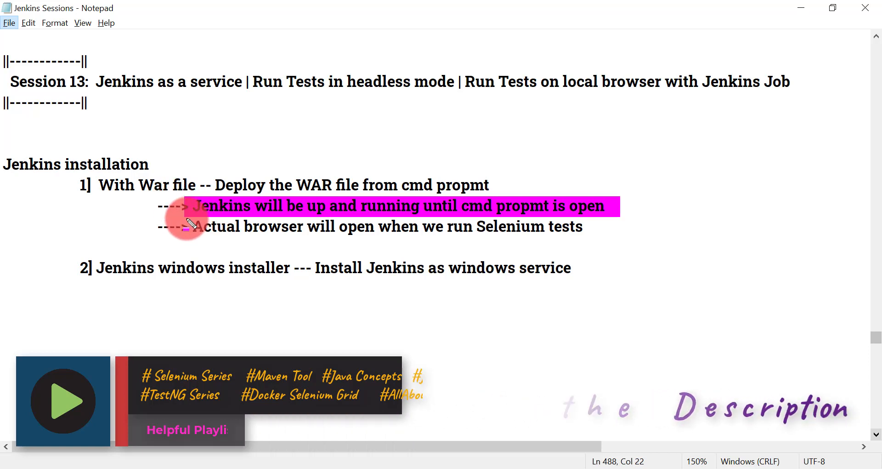
drag(178, 220, 672, 239)
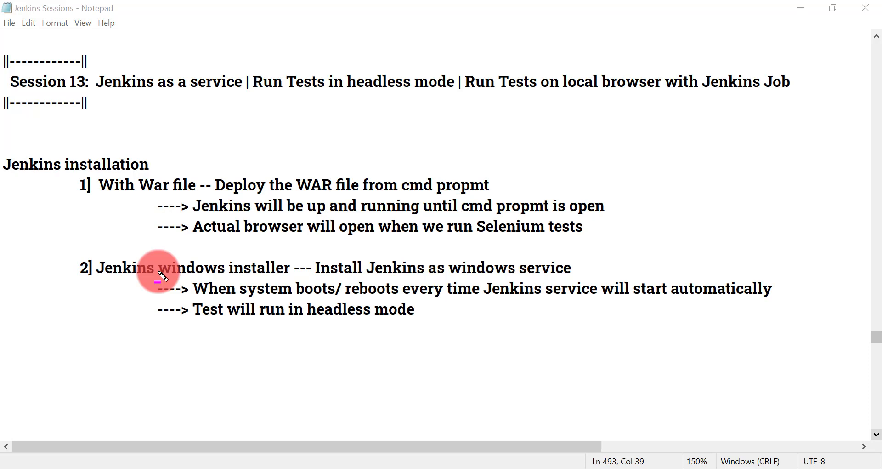
- Review the Jenkins Windows installer notes, marking the Windows service, automatic start and headless mode points
drag(92, 274, 294, 285)
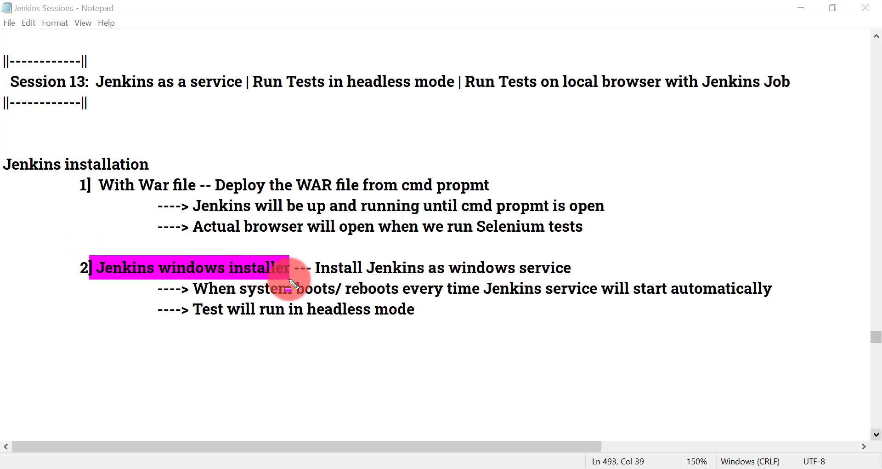
key(Escape)
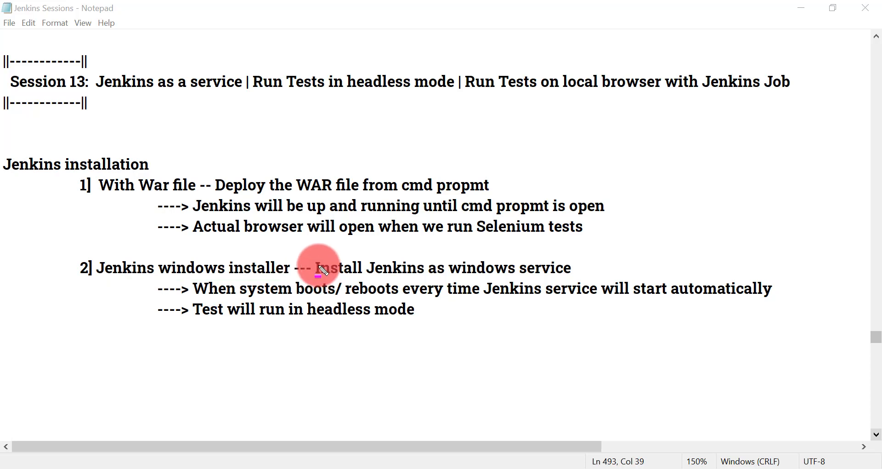
mouse_move(309, 252)
mouse_down()
mouse_move(497, 278)
mouse_move(616, 281)
mouse_up()
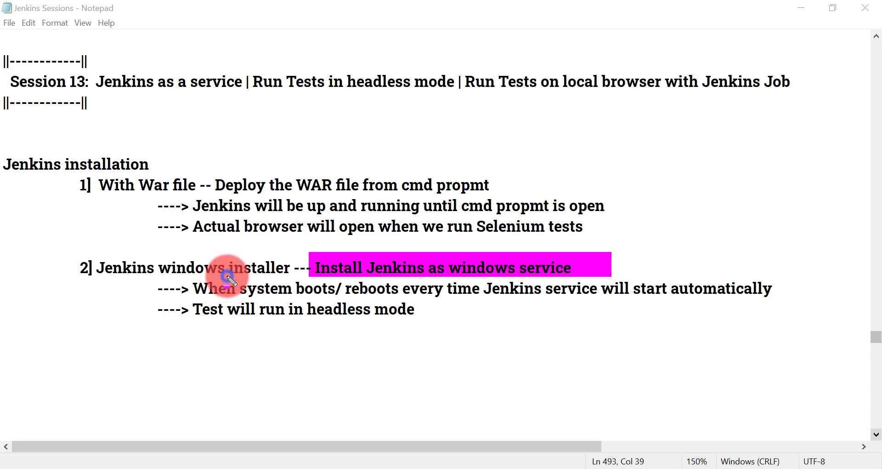
mouse_move(231, 282)
mouse_down()
mouse_move(363, 301)
mouse_move(784, 296)
mouse_move(784, 305)
mouse_up()
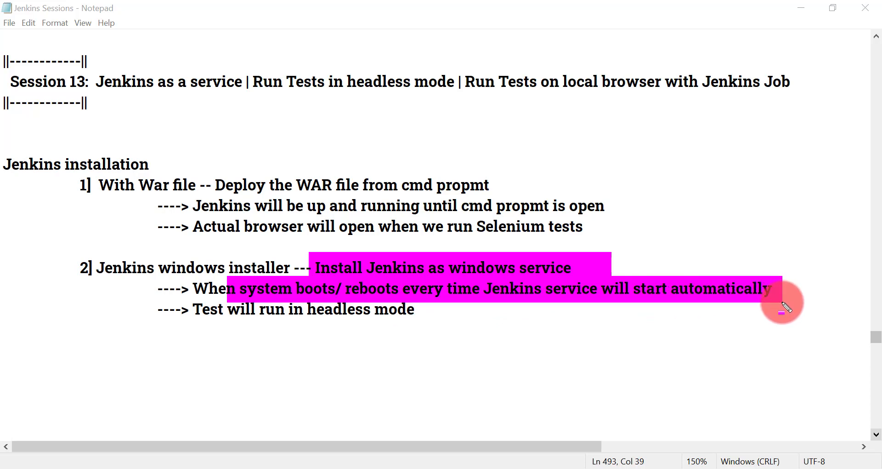
key(Escape)
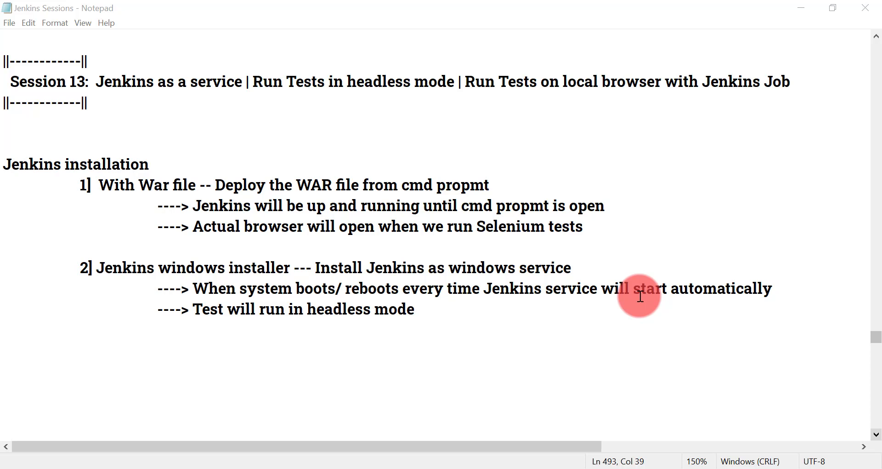
key(ctrl+2)
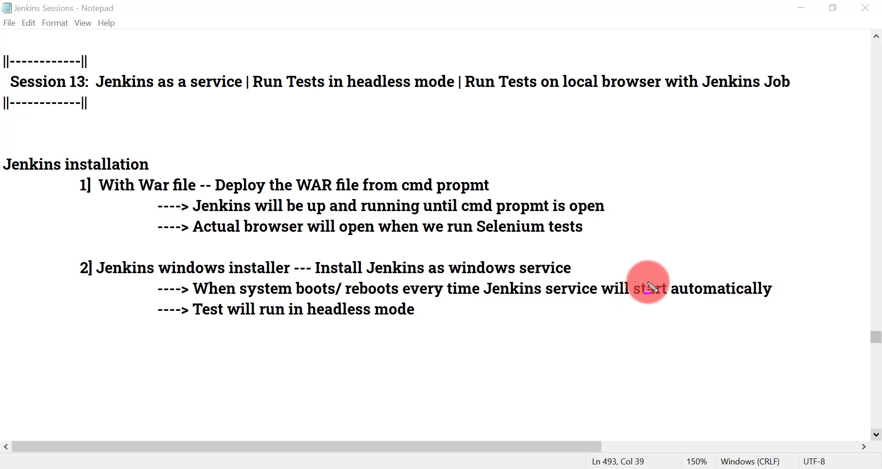
drag(648, 275, 786, 298)
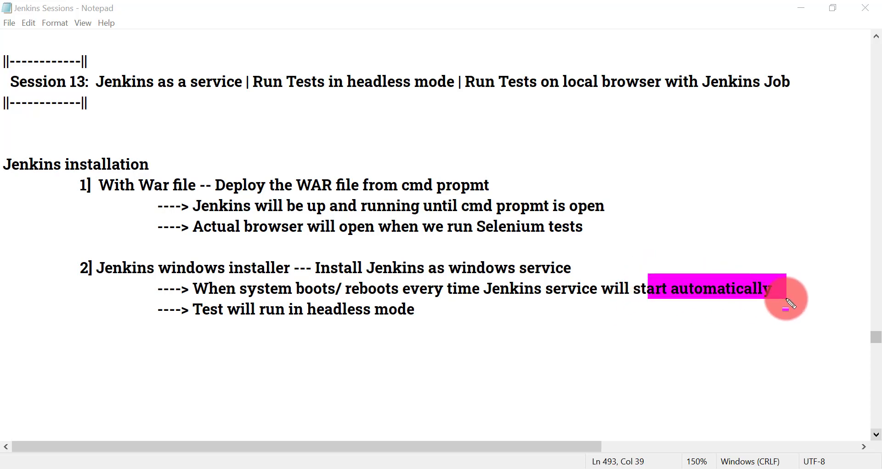
key(Escape)
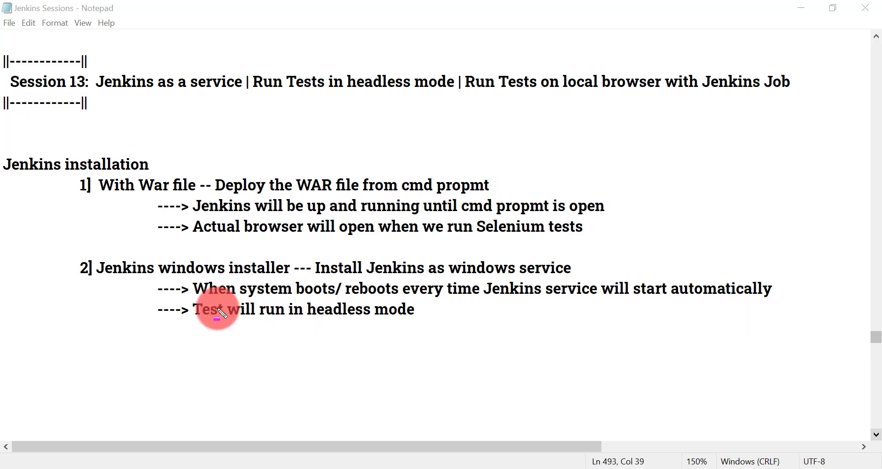
key(ctrl+2)
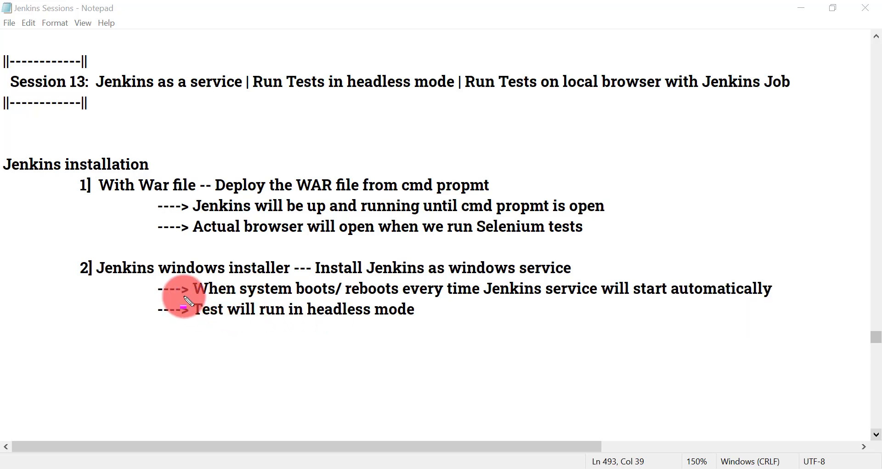
mouse_move(183, 297)
mouse_down()
mouse_move(336, 322)
mouse_move(456, 320)
mouse_up()
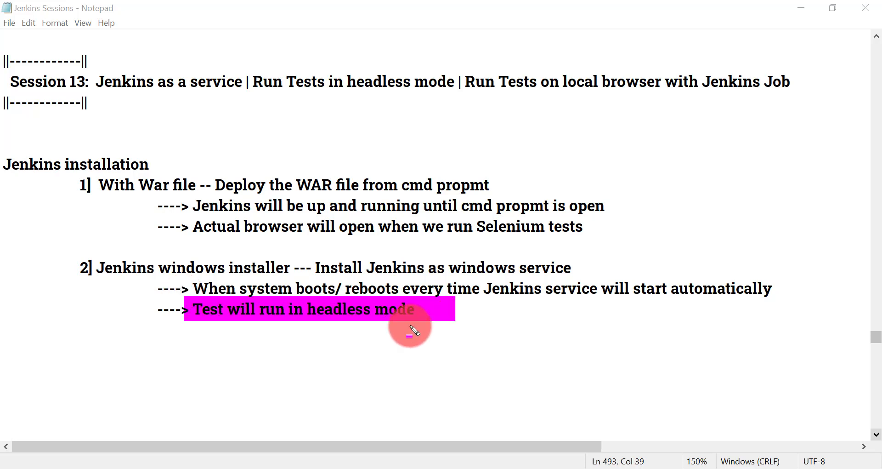
key(Escape)
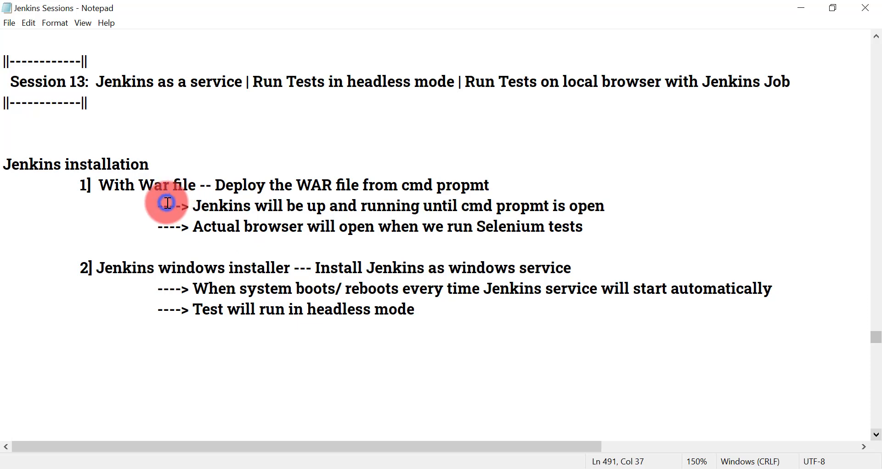
mouse_move(169, 206)
mouse_down()
mouse_move(383, 226)
mouse_move(581, 227)
mouse_up()
click(583, 226)
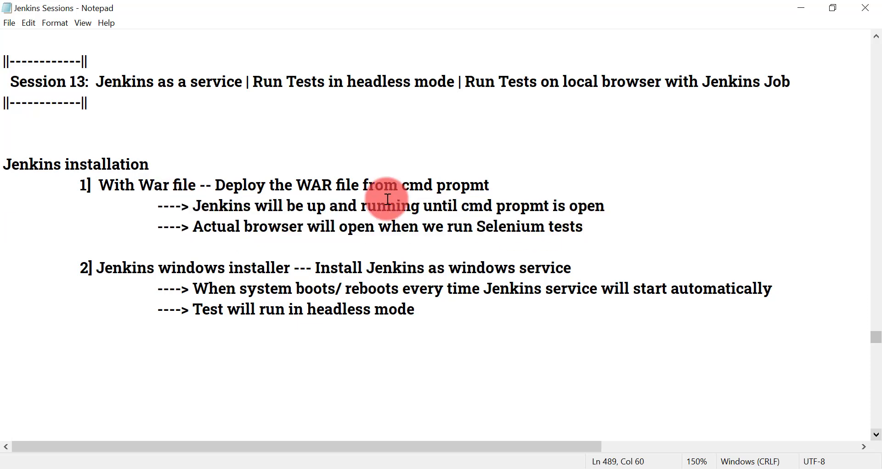
- Switch to File Explorer and examine the jenkins installer and the jenkins.war file in the Jenkins folder
click(357, 466)
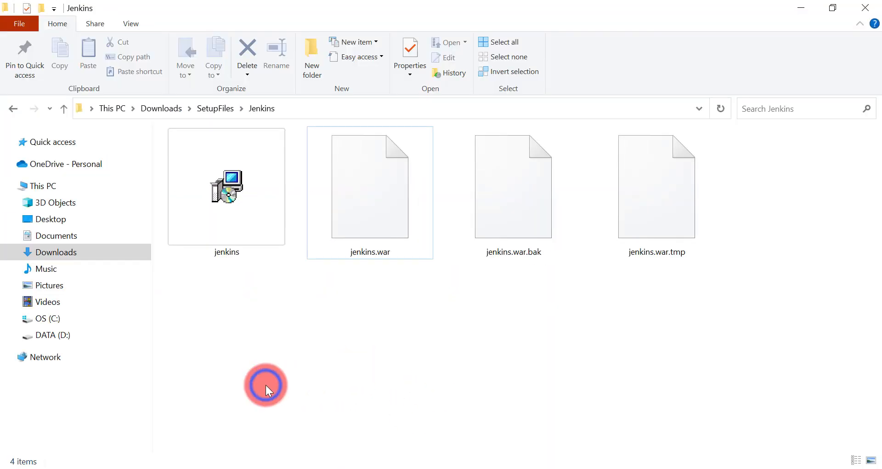
double_click(234, 226)
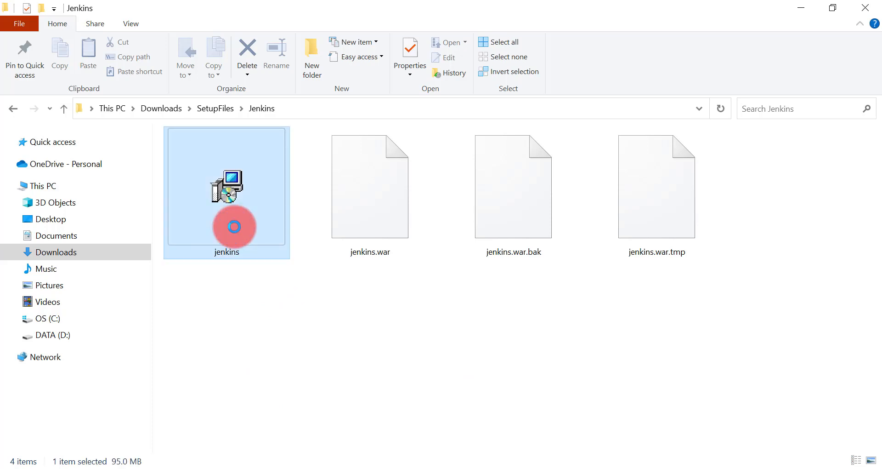
click(374, 242)
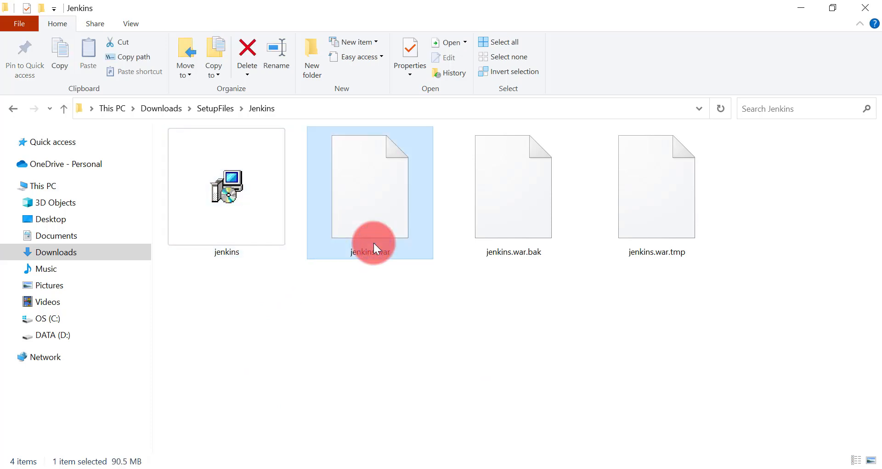
click(370, 301)
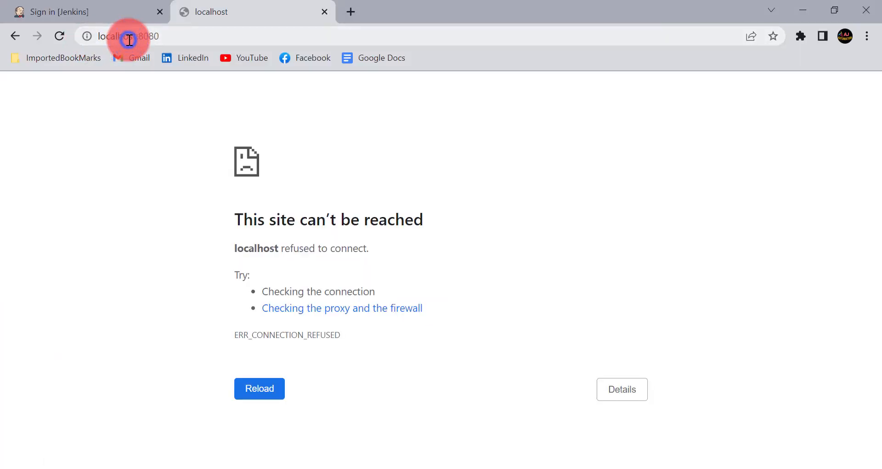
- In Chrome, reload localhost:8080 and the Jenkins sign-in page at jenkins.ajautomation.com:9999 to check whether both are reachable
click(129, 40)
key(Return)
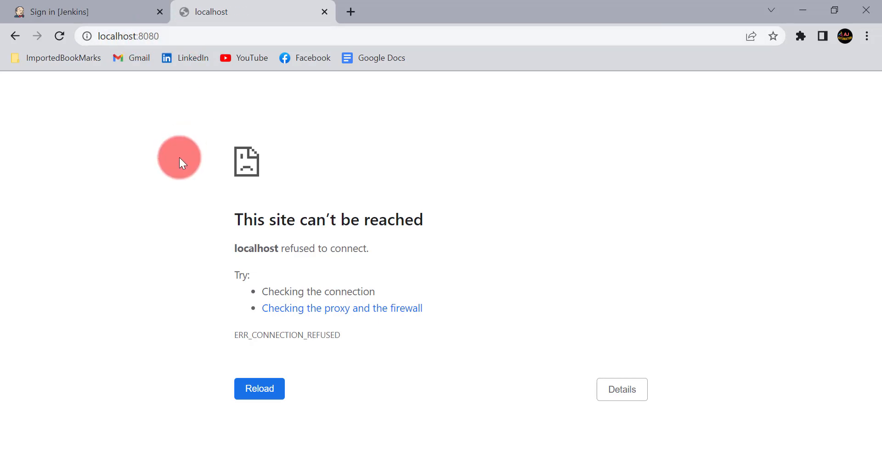
click(82, 9)
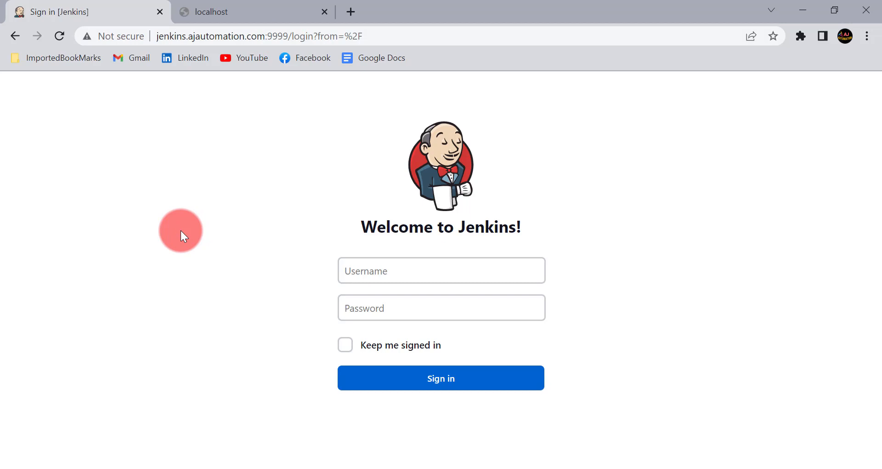
click(60, 40)
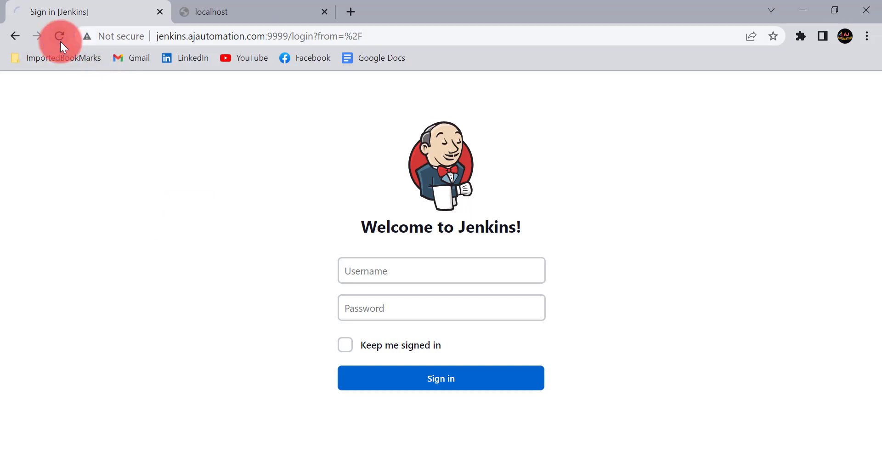
click(399, 276)
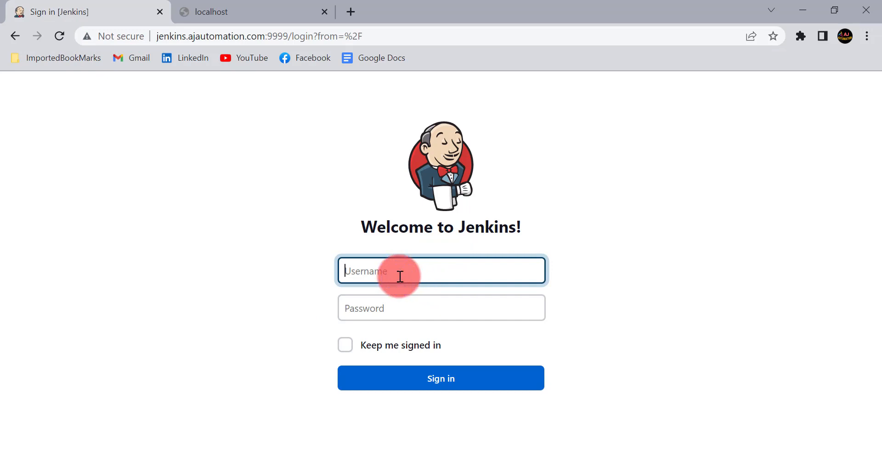
click(198, 9)
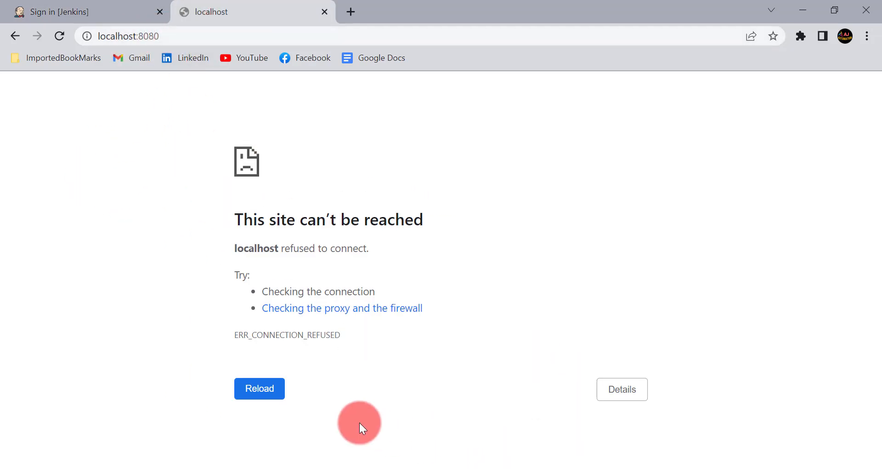
- Open a maximised Command Prompt at the Downloads\SetupFiles\Jenkins folder from File Explorer
click(365, 468)
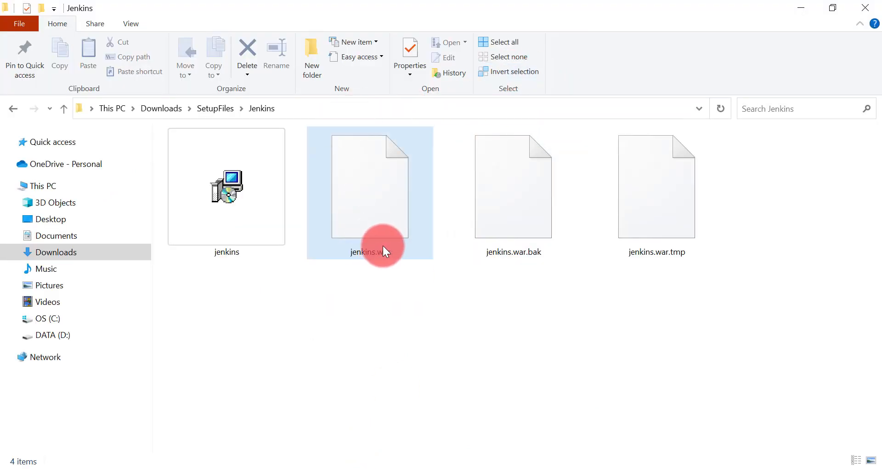
click(333, 107)
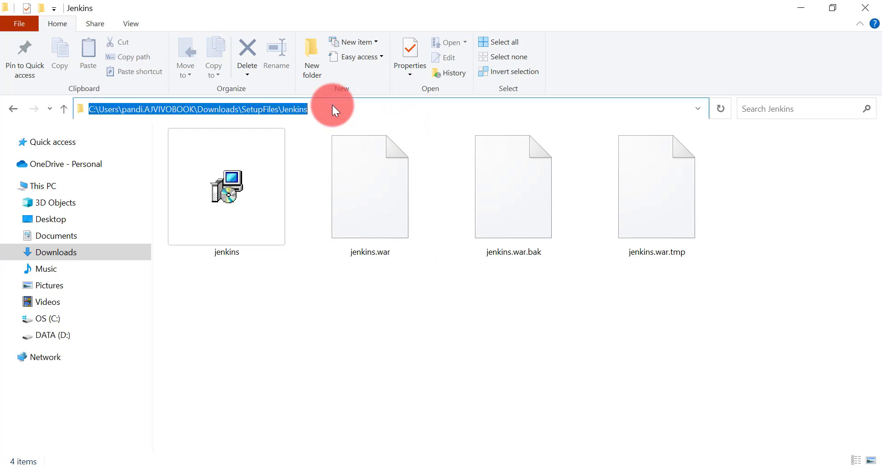
text(cmd)
key(Return)
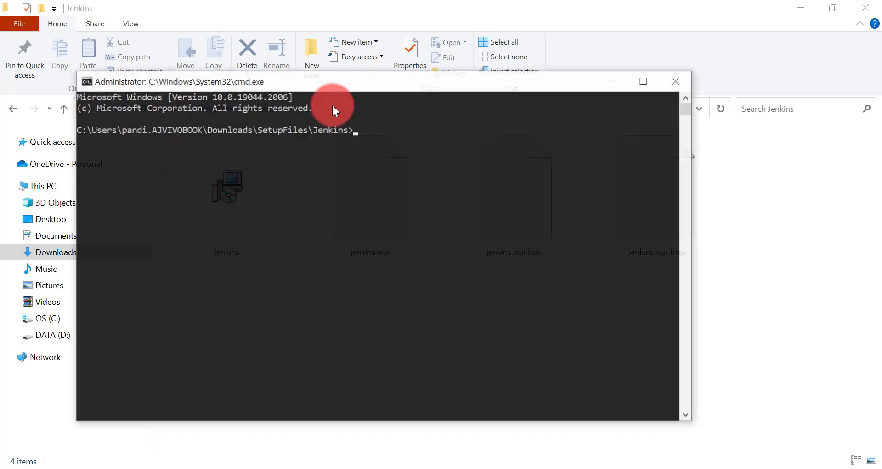
key(super+Up)
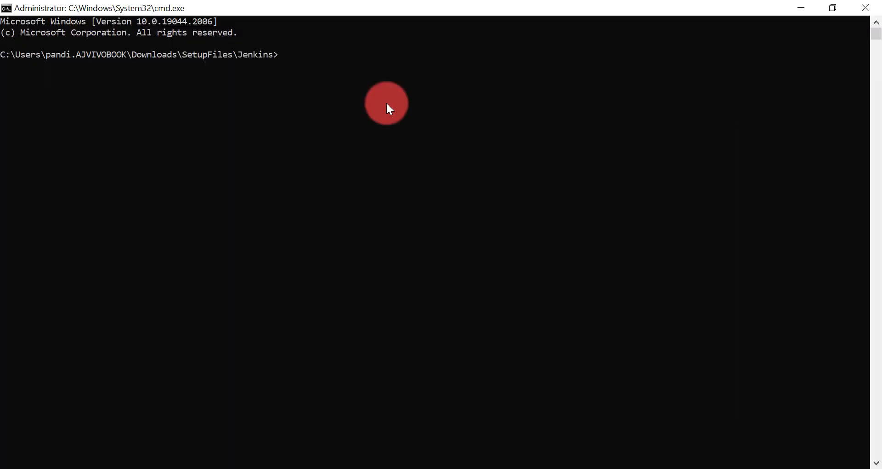
- Start the Jenkins server with java -jar jenkins.war and check the startup log in the Command Prompt
text(java -jar )
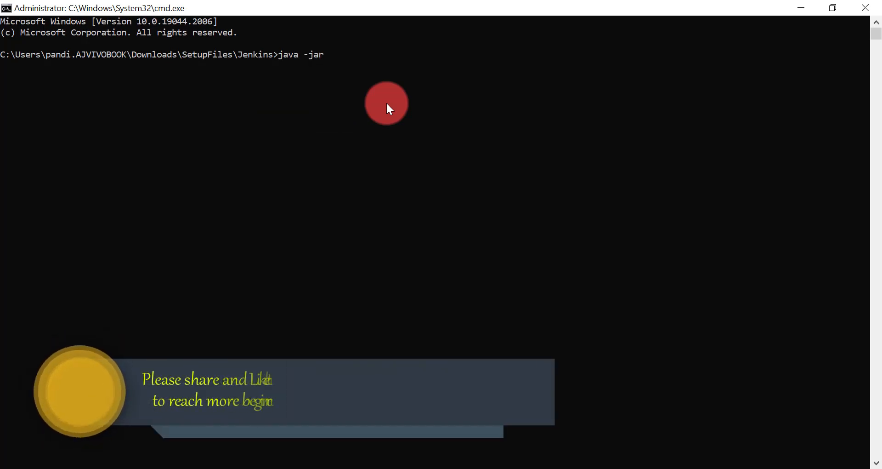
text(jenkins)
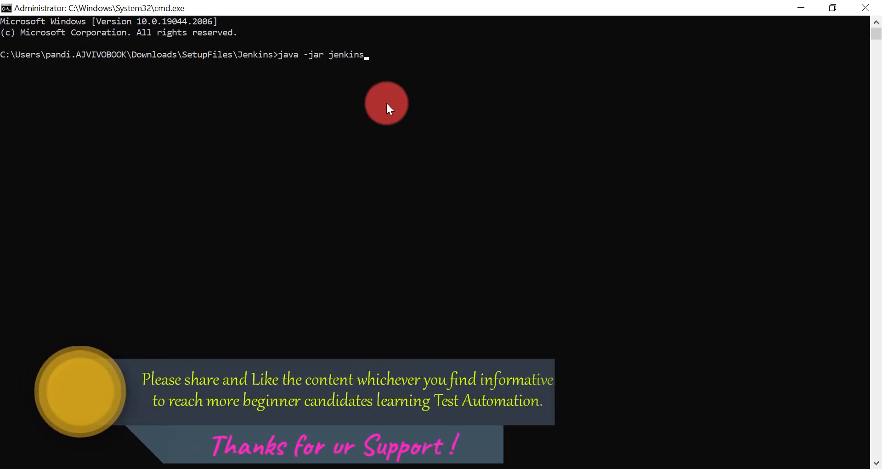
text(.war)
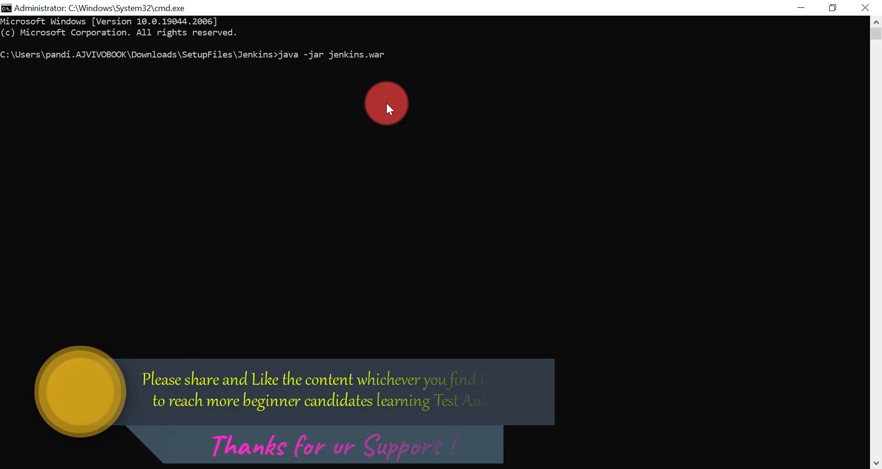
key(Return)
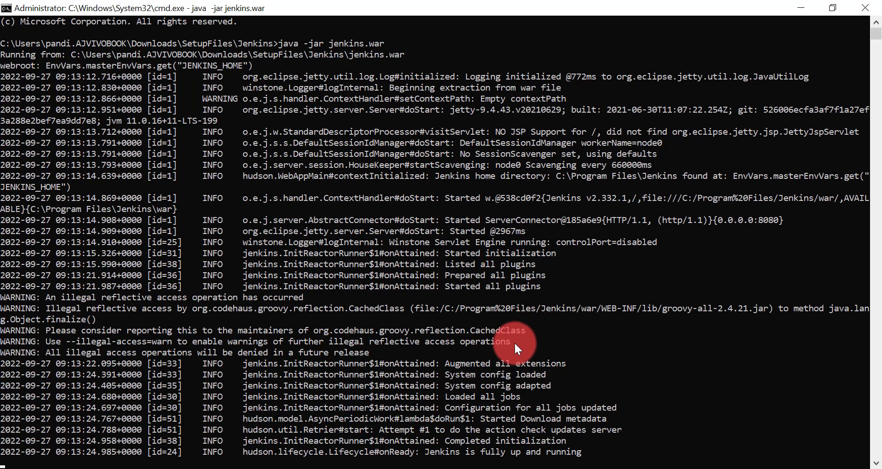
scroll(514, 341, down, 2)
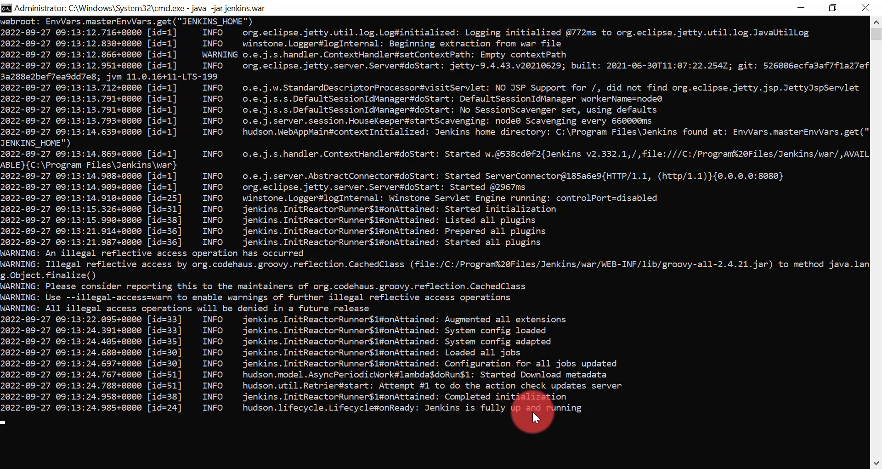
scroll(628, 346, up, 1)
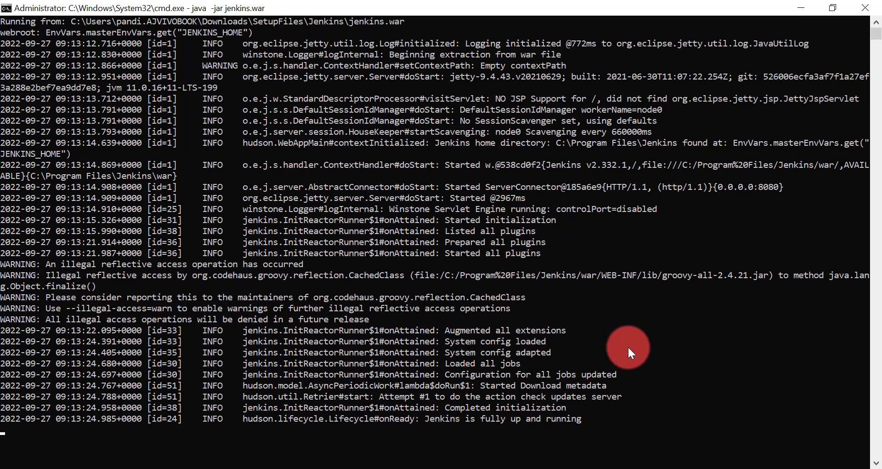
- Switch to Chrome and sign in to Jenkins at localhost:8080 with the account username and password
click(758, 187)
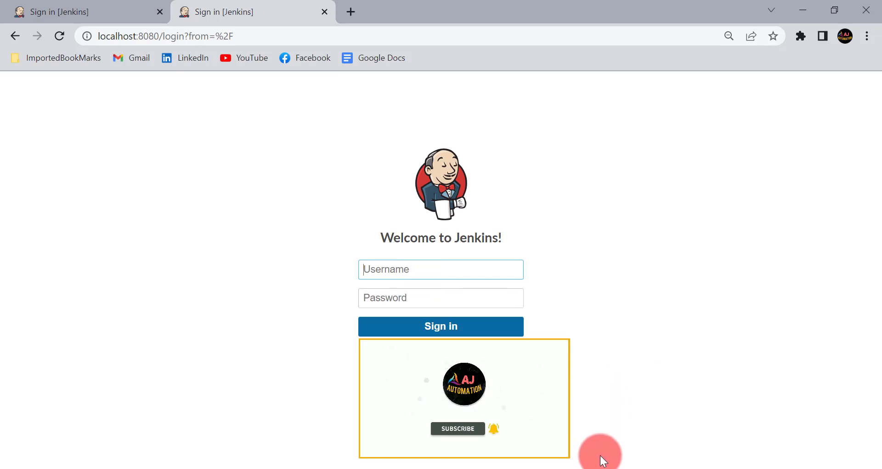
click(595, 468)
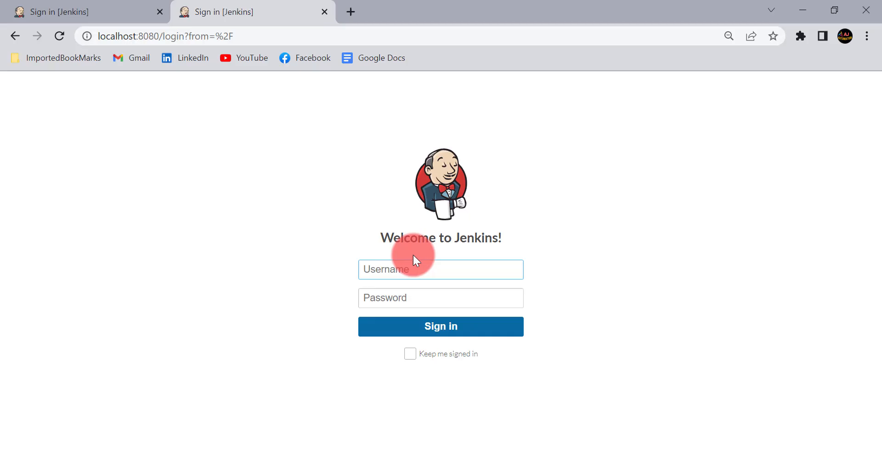
text(AutoUser1)
key(Tab)
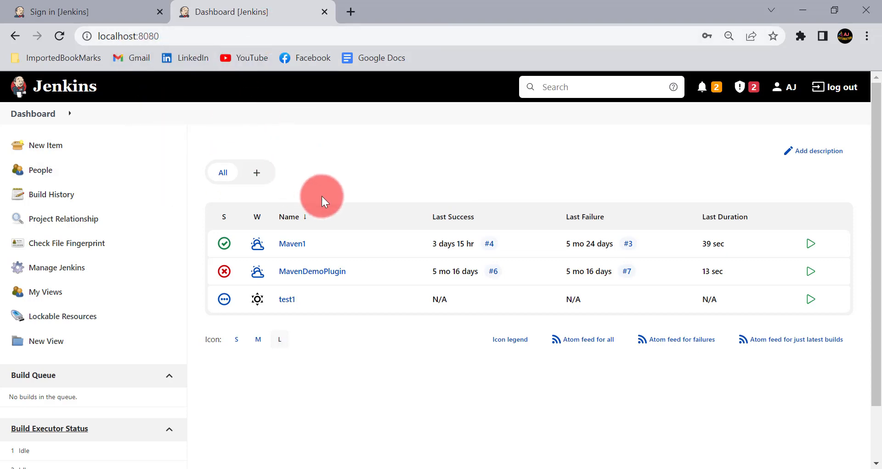
- Stop the jenkins.war server from its Command Prompt, close that window, and check localhost:8080 again in Chrome
click(597, 467)
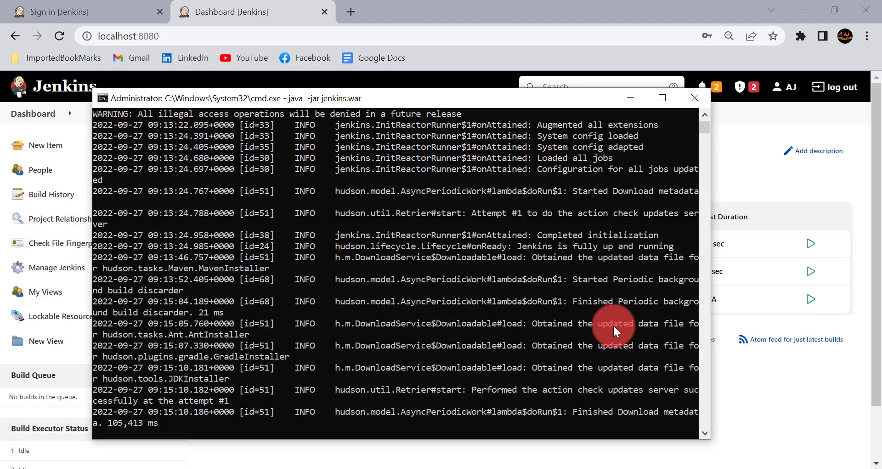
scroll(444, 347, down, 4)
scroll(444, 347, up, 6)
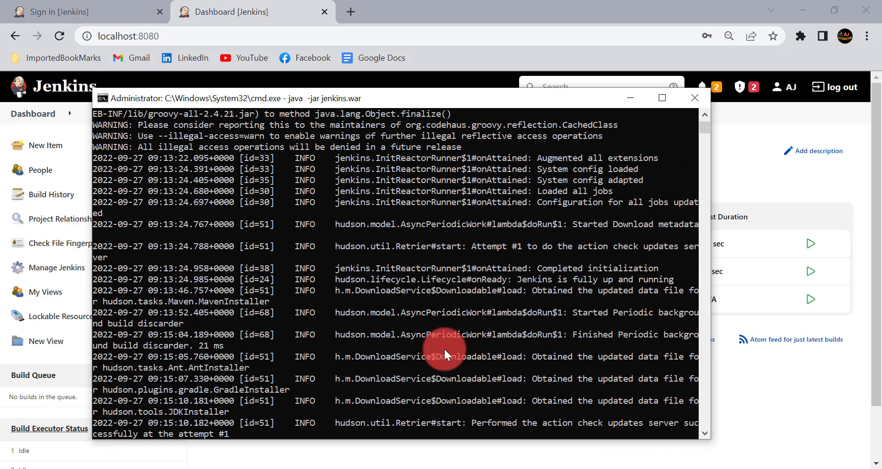
scroll(444, 348, down, 5)
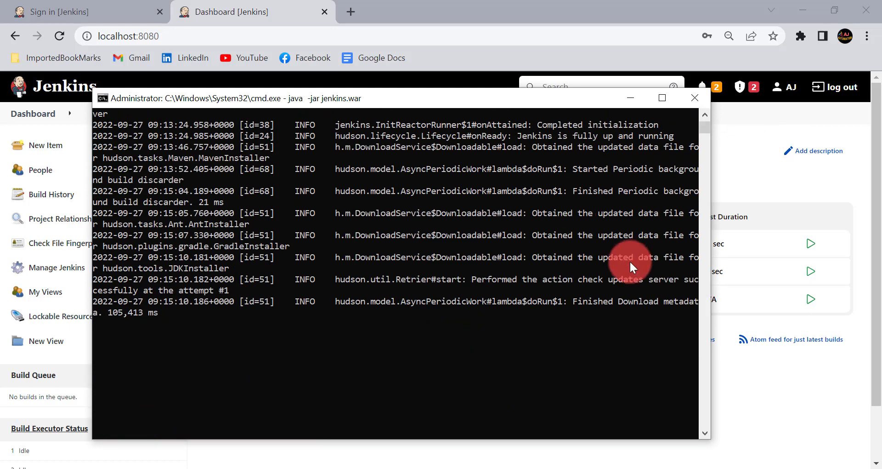
key(ctrl+c)
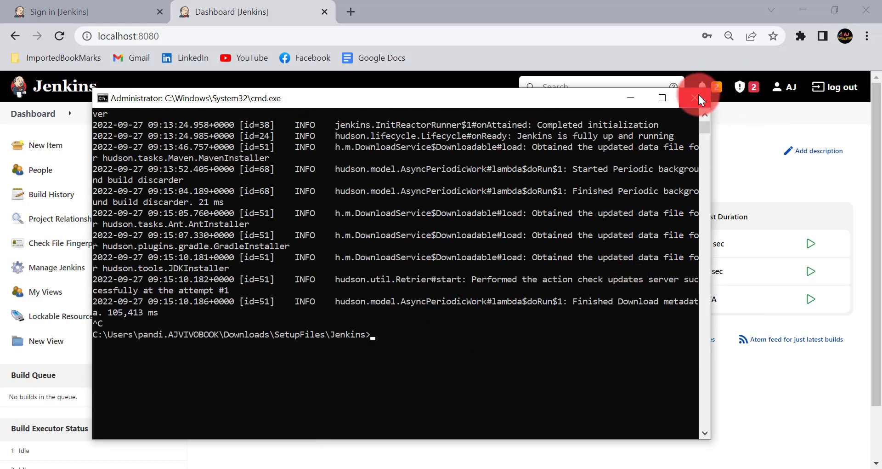
click(694, 95)
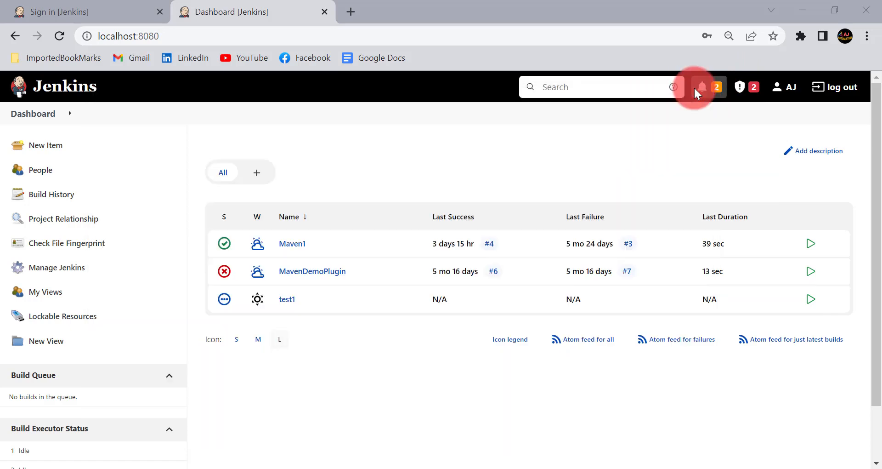
click(59, 35)
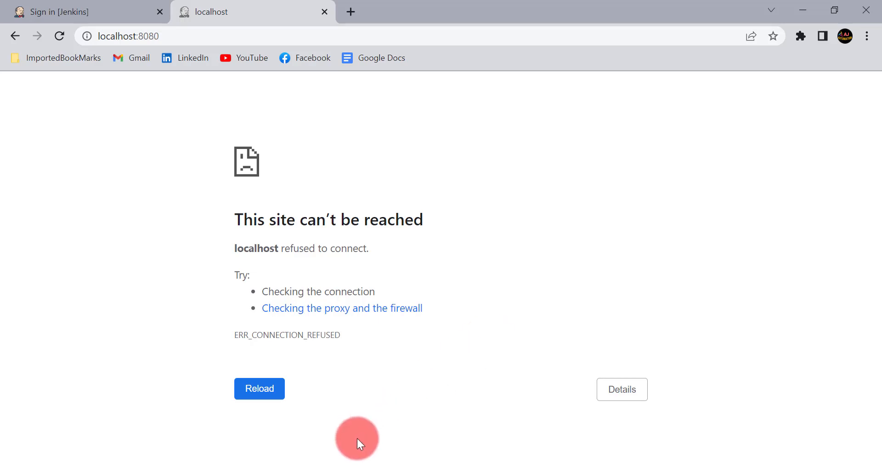
- Open a new Command Prompt at the Jenkins folder from File Explorer and run java -jar jenkins.war in a maximised window
click(356, 468)
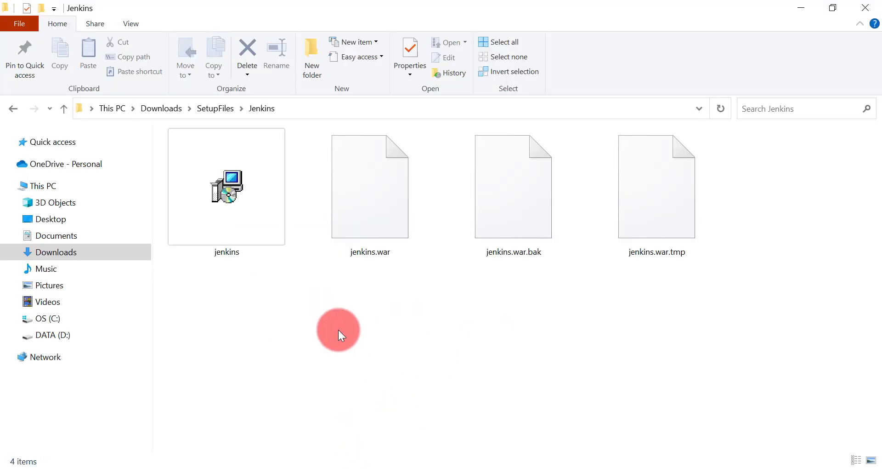
click(327, 111)
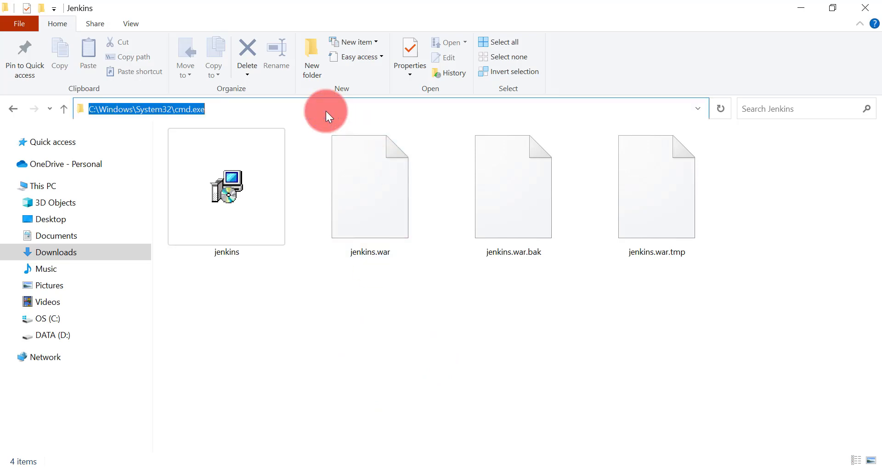
text(cmd)
key(Return)
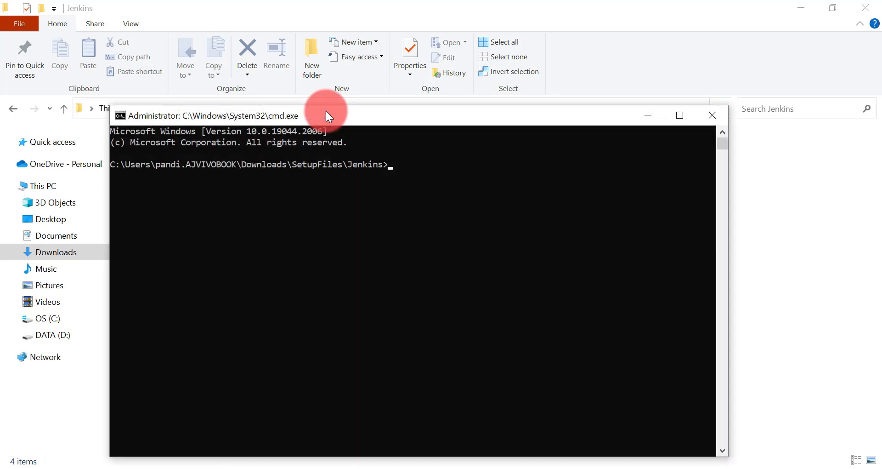
text(java -jar jenkins.war)
key(Return)
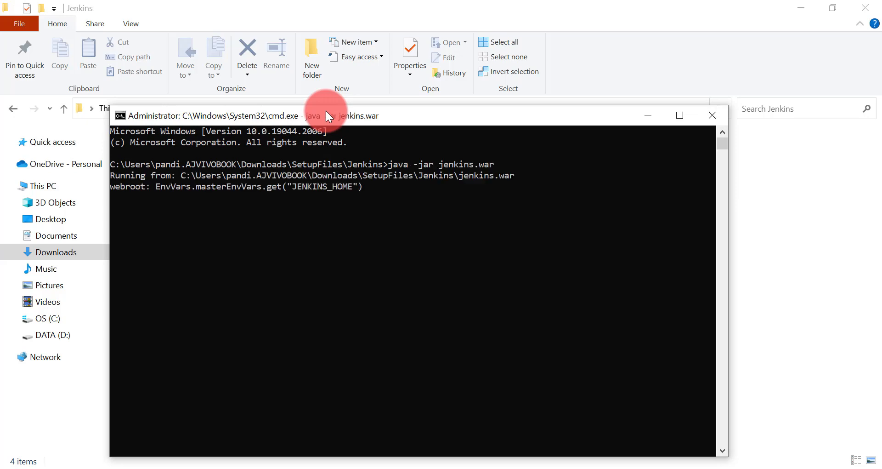
double_click(326, 111)
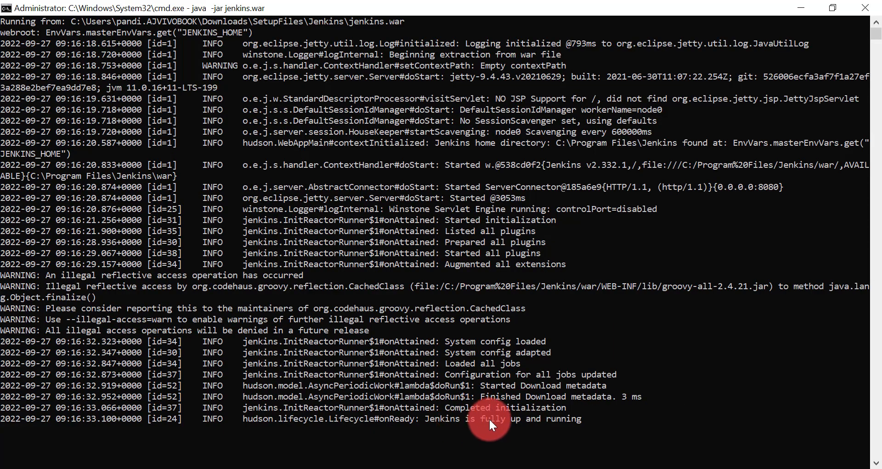
- Switch to Chrome and check the Jenkins dashboard at localhost:8080 and the sign-in page at jenkins.ajautomation.com:9999
key(alt+Tab)
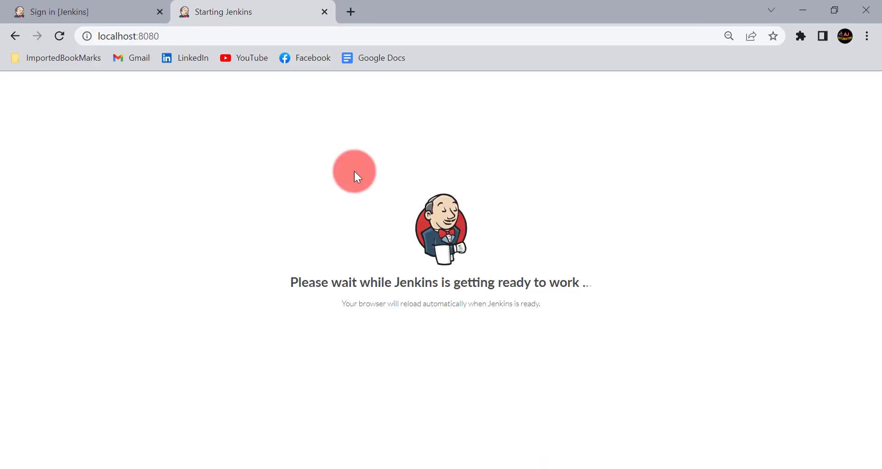
click(37, 37)
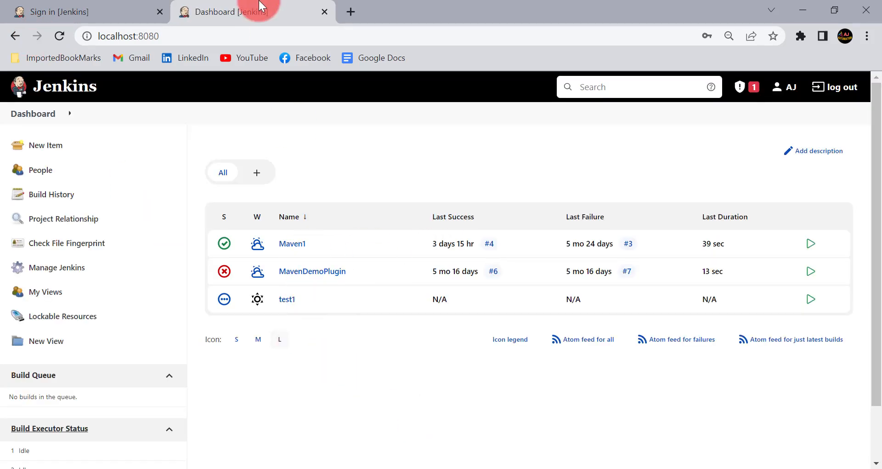
click(75, 10)
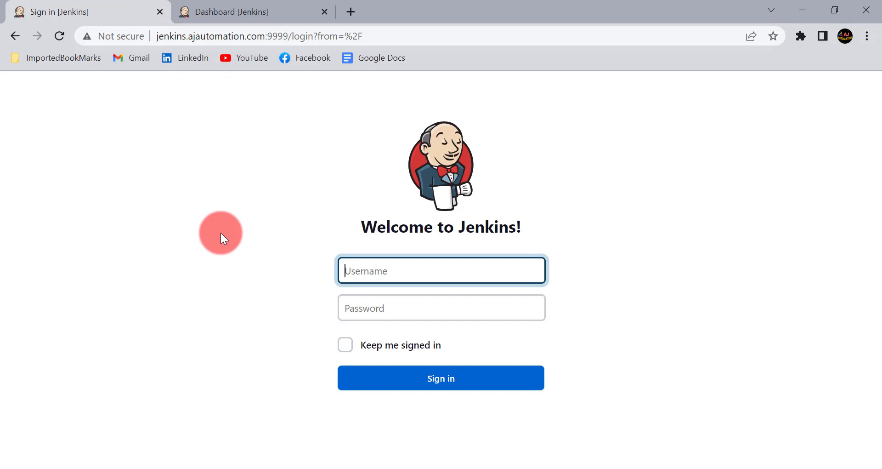
- Switch to File Explorer and inspect the jenkins installer file's properties to check its file type
click(345, 468)
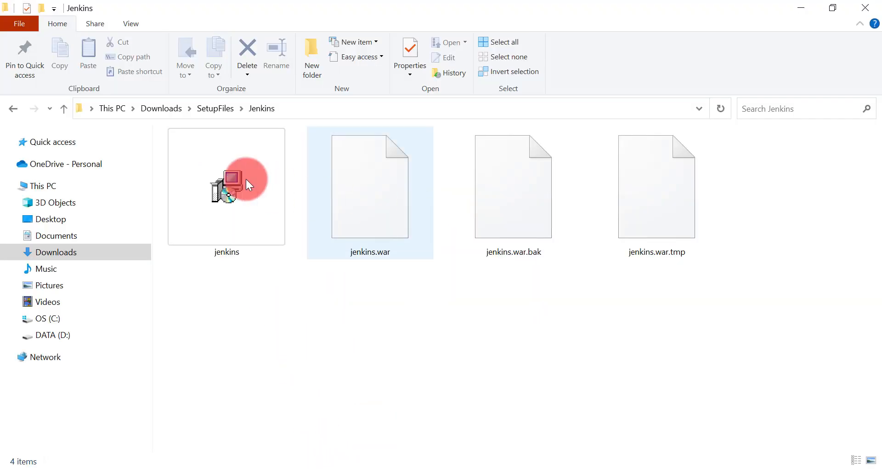
right_click(221, 220)
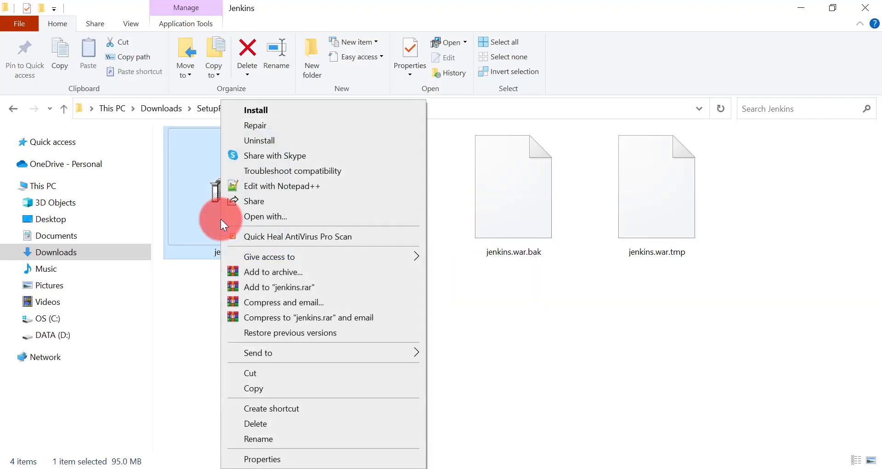
click(283, 459)
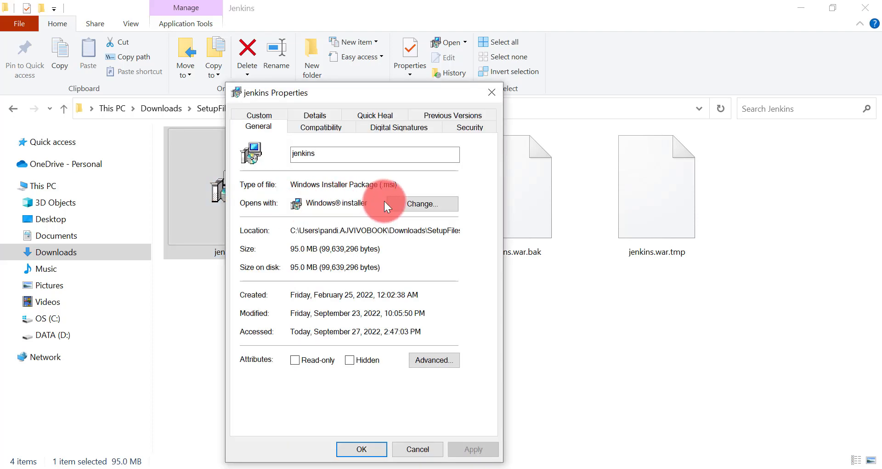
click(493, 92)
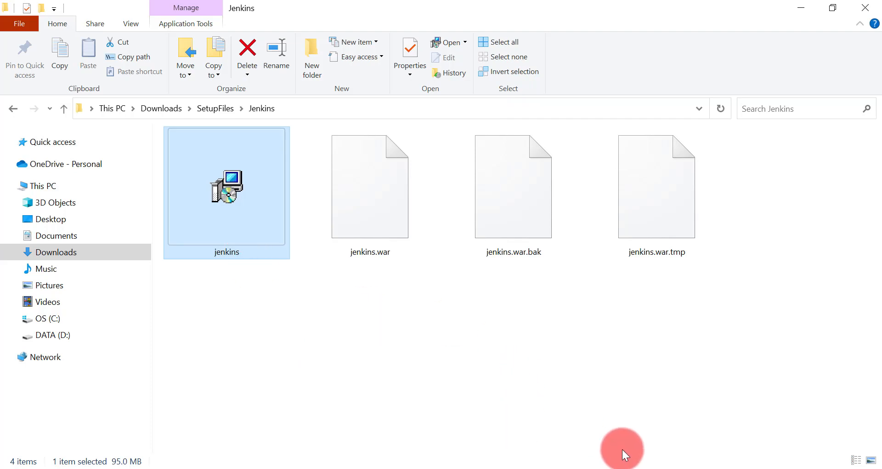
- Revisit the Jenkins sign-in page in Chrome, and open Windows Services with the Jenkins service selected
click(527, 468)
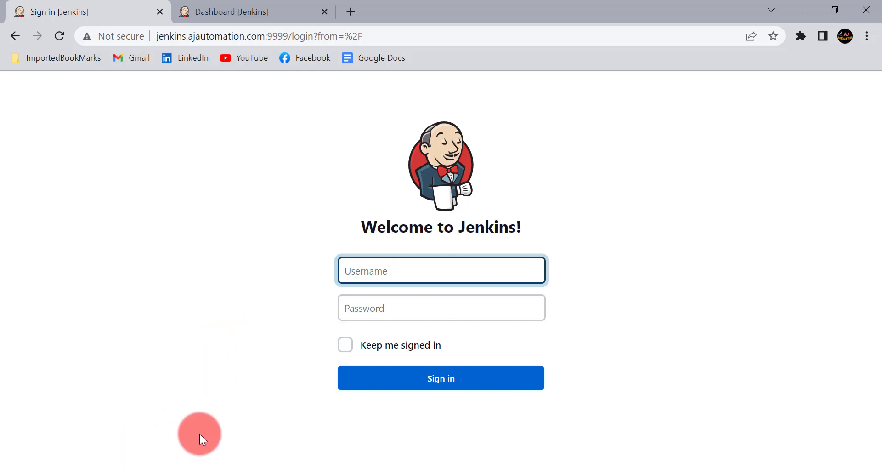
click(148, 468)
text(ervice)
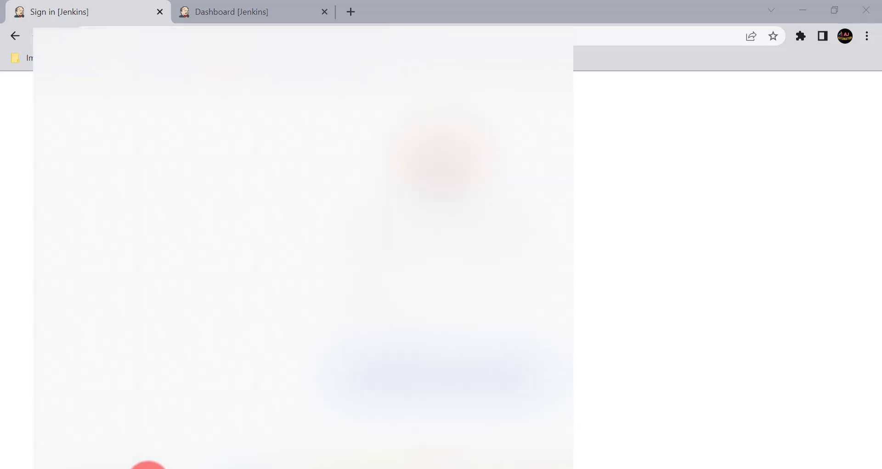
key(Return)
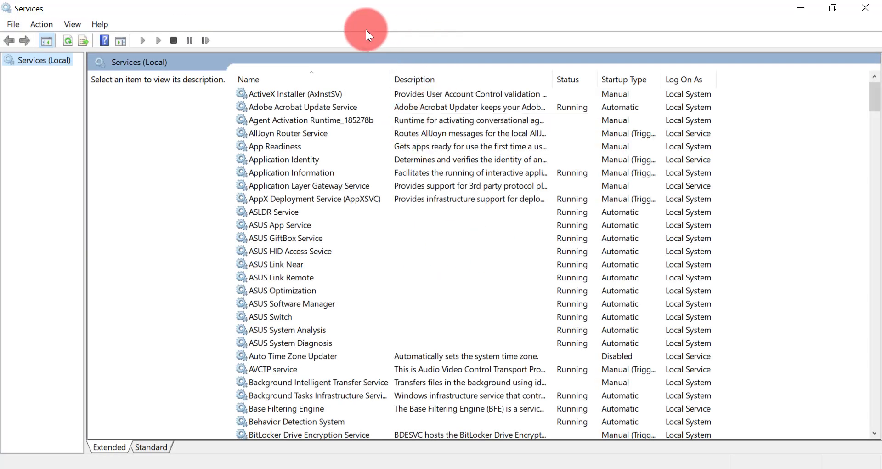
click(275, 176)
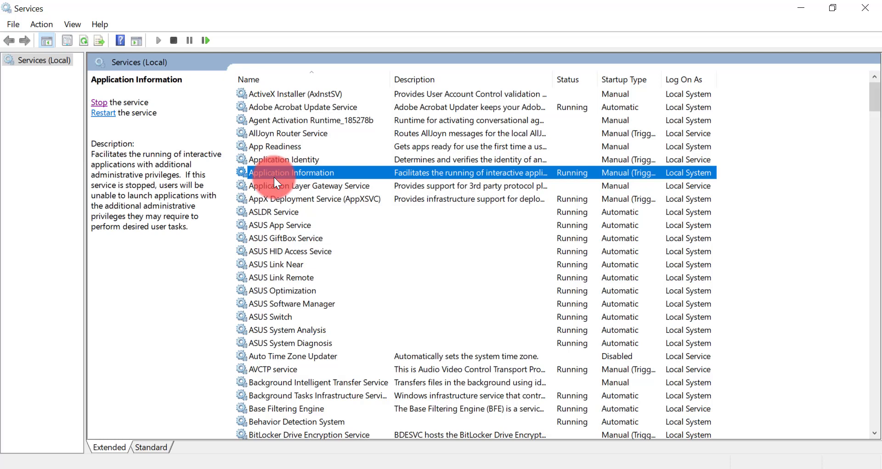
key(j)
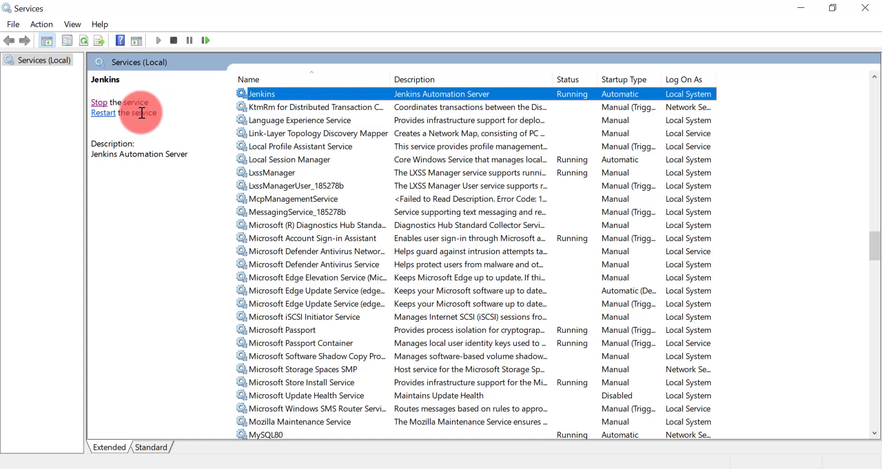
- Restart the Jenkins service and reload the sign-in page at jenkins.ajautomation.com:9999 in Chrome
click(102, 113)
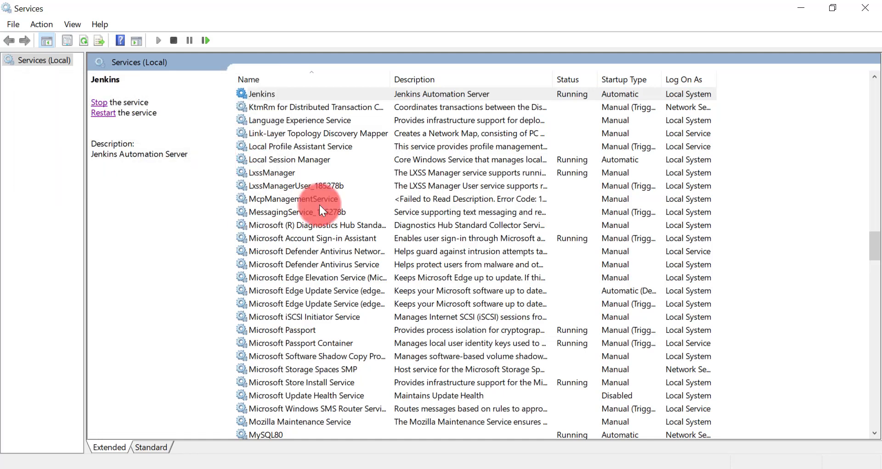
click(521, 468)
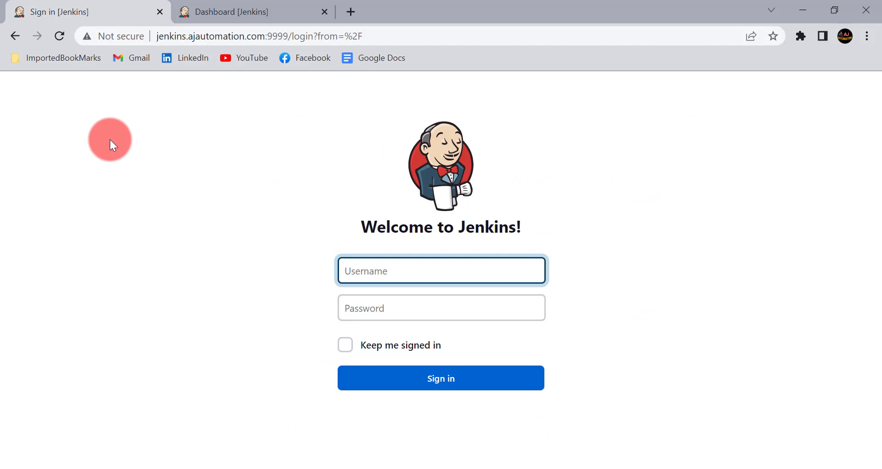
click(59, 35)
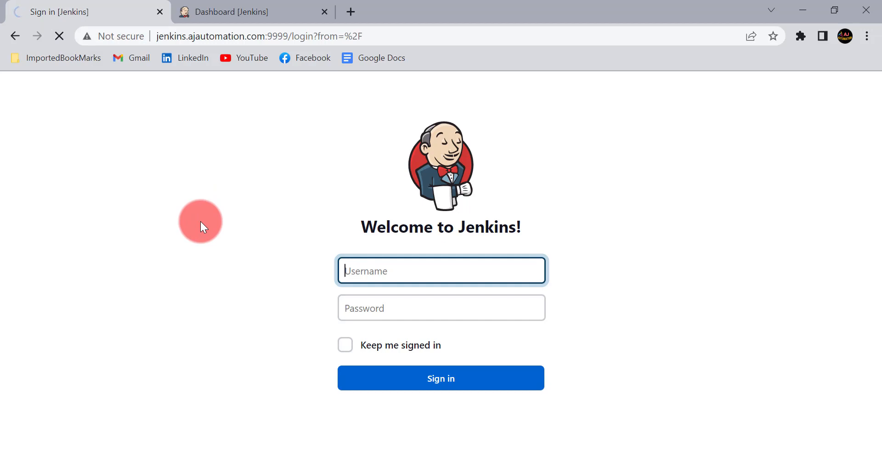
- Switch to Task Manager, inspect the Jenkins service and its available actions in the services list, and close Task Manager
click(628, 468)
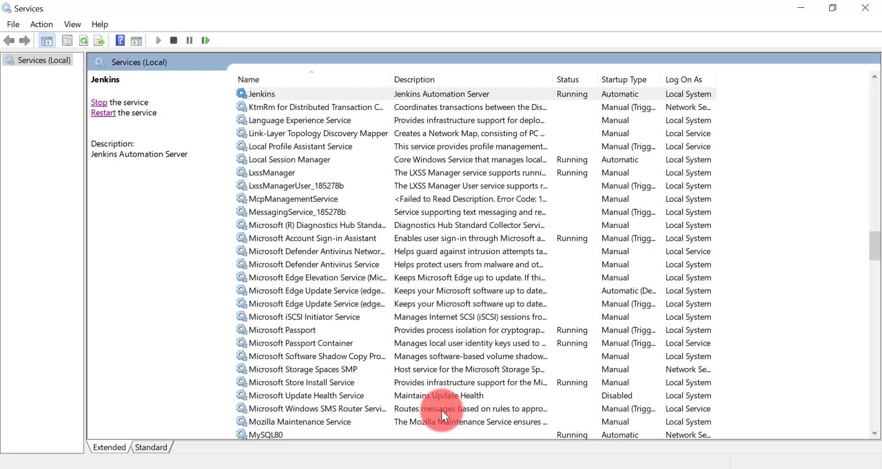
click(518, 468)
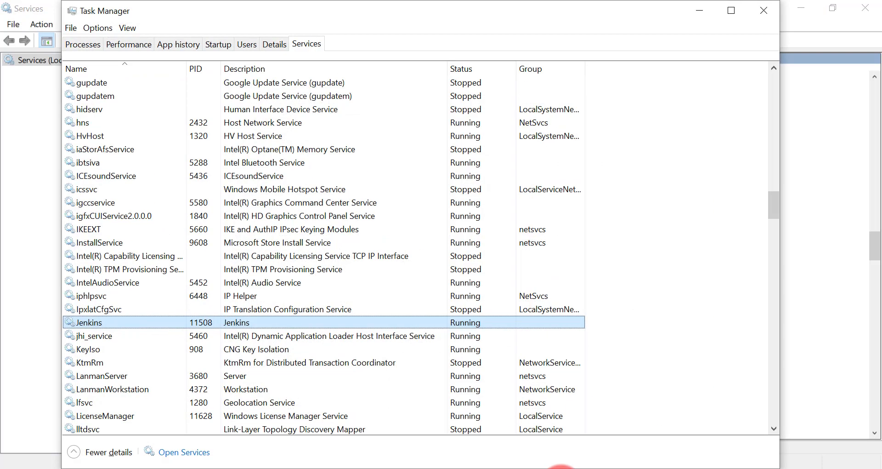
click(563, 466)
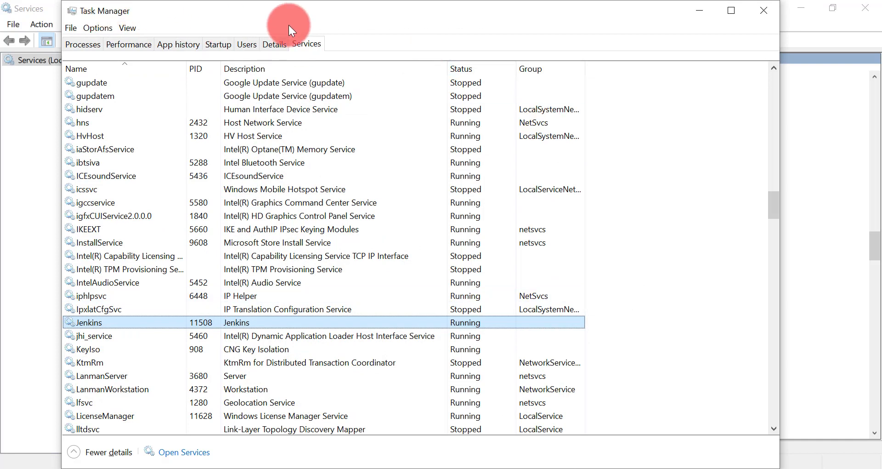
click(302, 43)
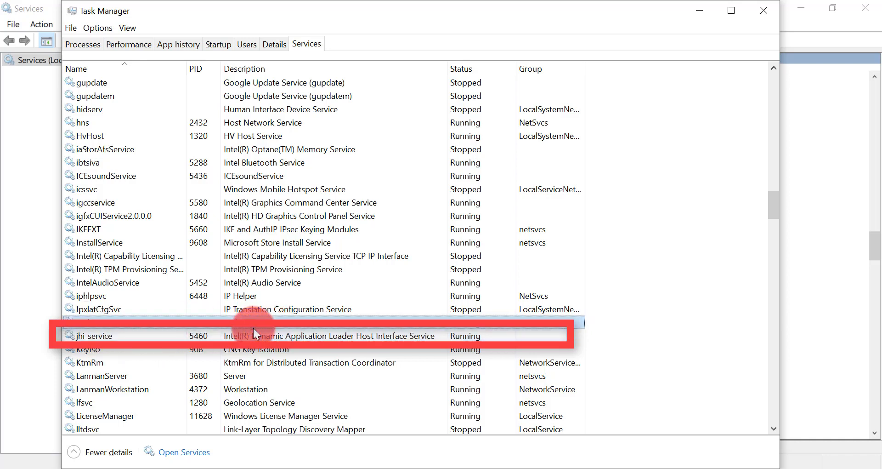
click(469, 323)
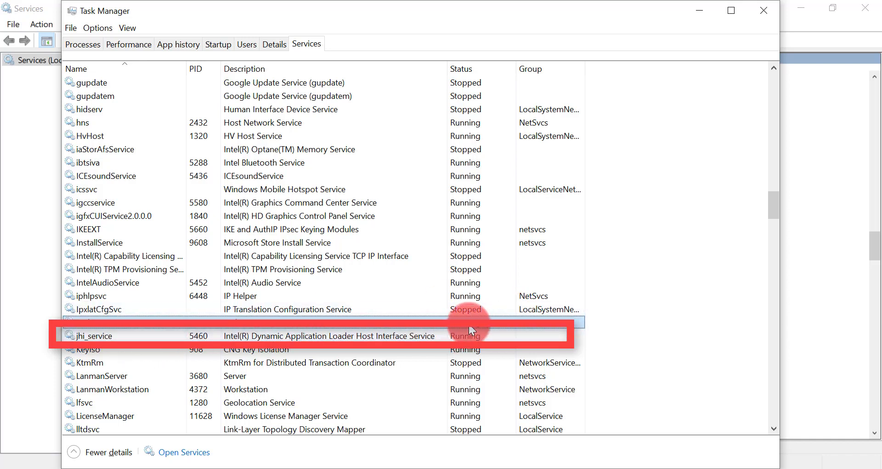
right_click(166, 327)
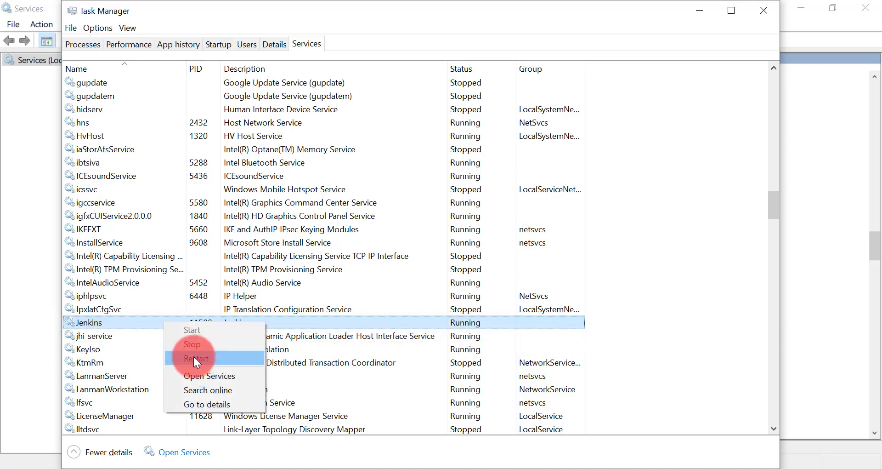
click(231, 170)
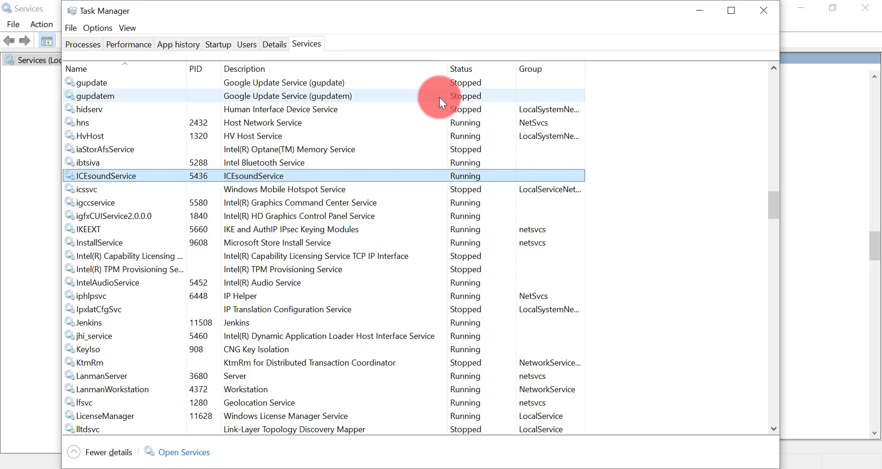
click(764, 10)
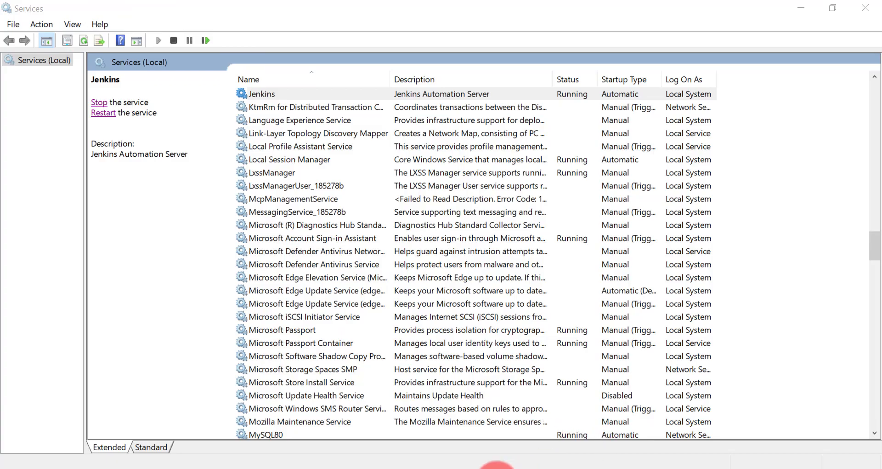
- Switch to the Jenkins Sessions notes in Notepad and review how tests run under the WAR file and Windows service installations
click(495, 466)
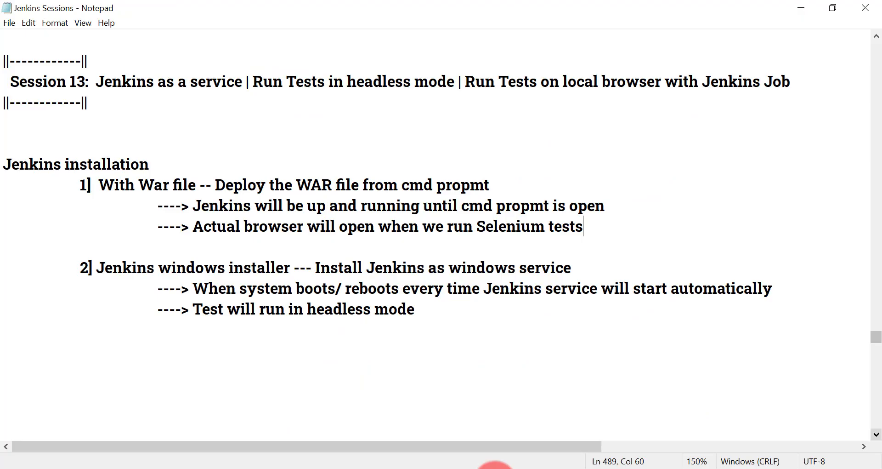
click(236, 230)
drag(236, 230, 617, 220)
click(390, 243)
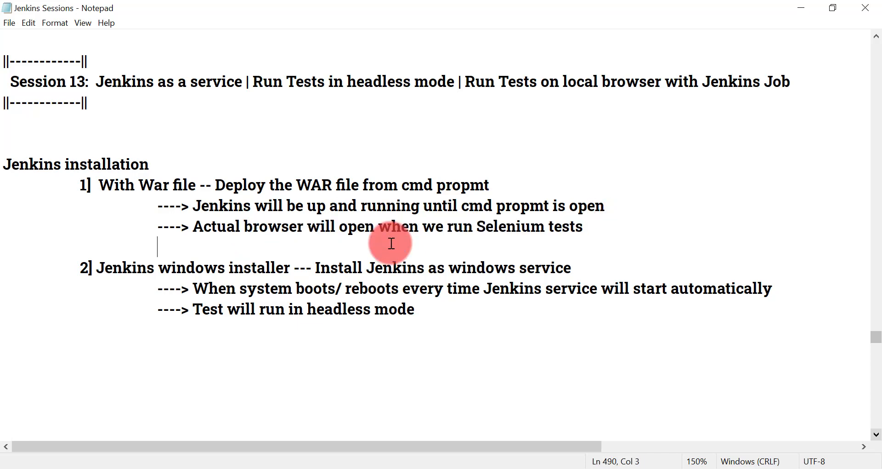
click(309, 309)
drag(310, 309, 471, 309)
click(473, 310)
- Switch to Chrome, open the configuration of the Maven1 job on localhost:8080, and set its Maven goals to "clean test"
key(alt+Tab)
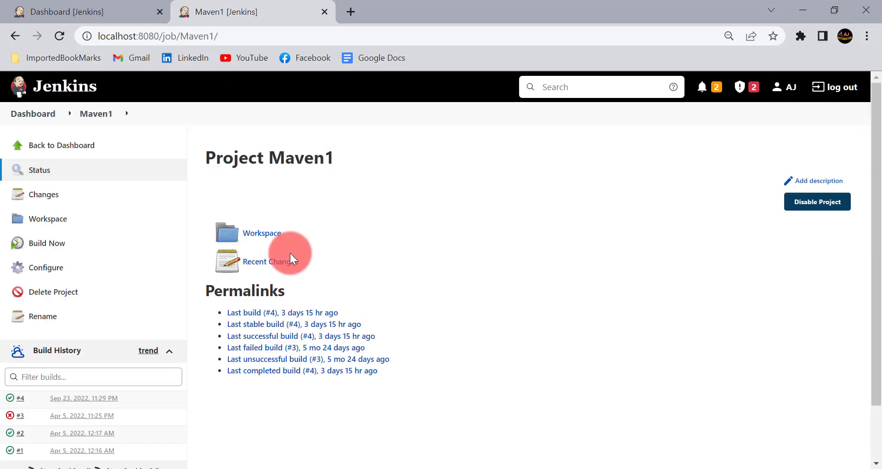
click(43, 272)
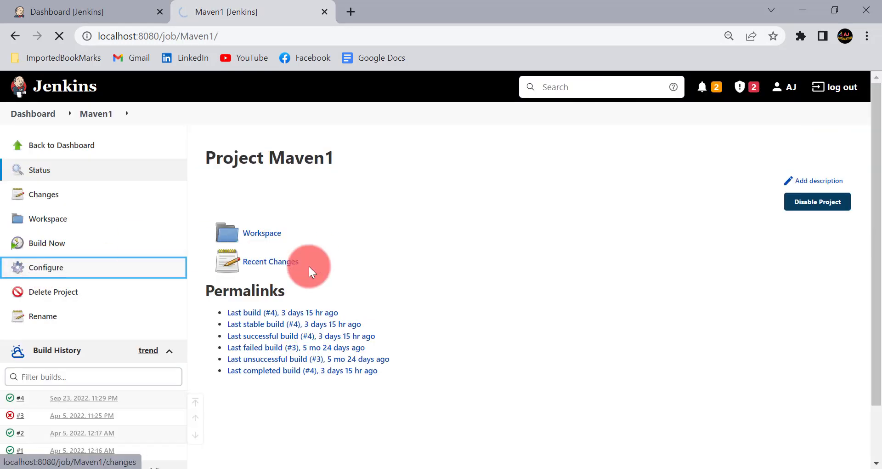
scroll(414, 162, down, 1)
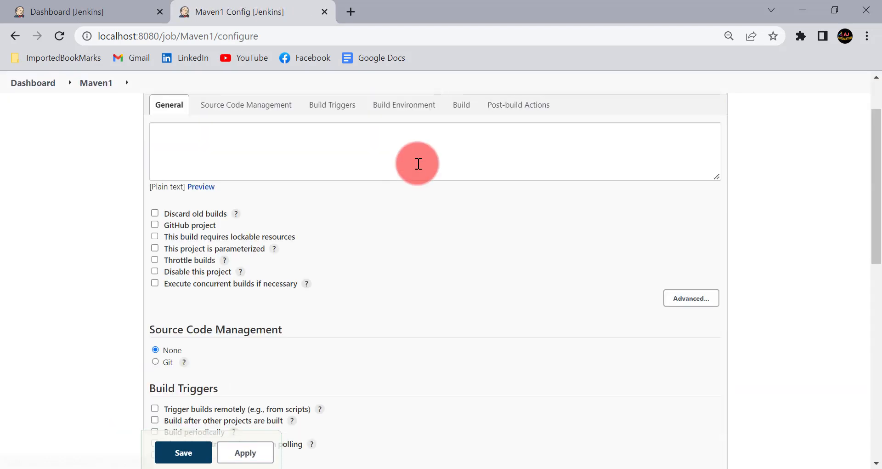
click(467, 110)
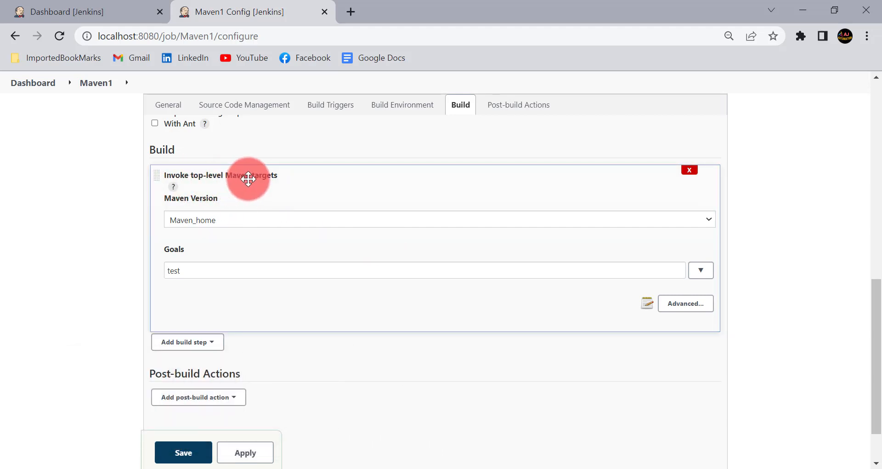
click(197, 343)
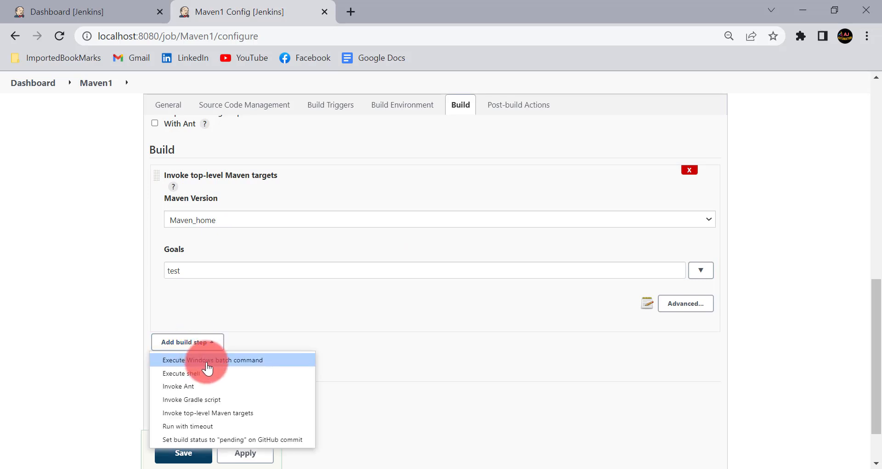
click(479, 304)
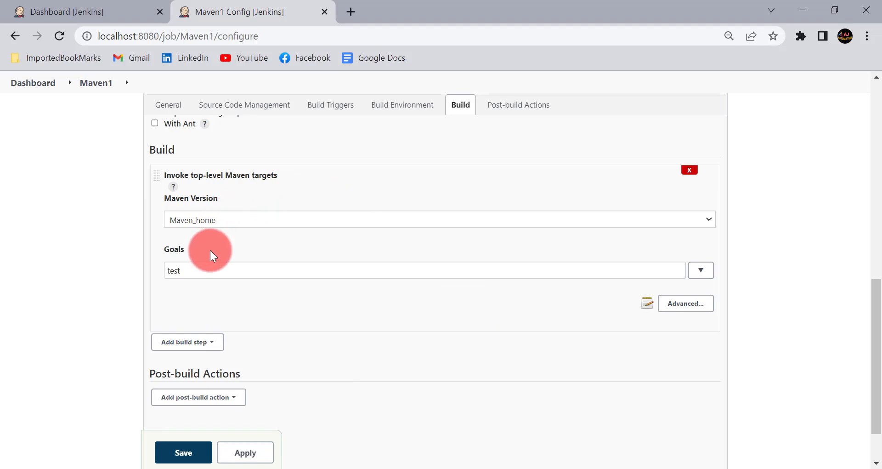
click(198, 270)
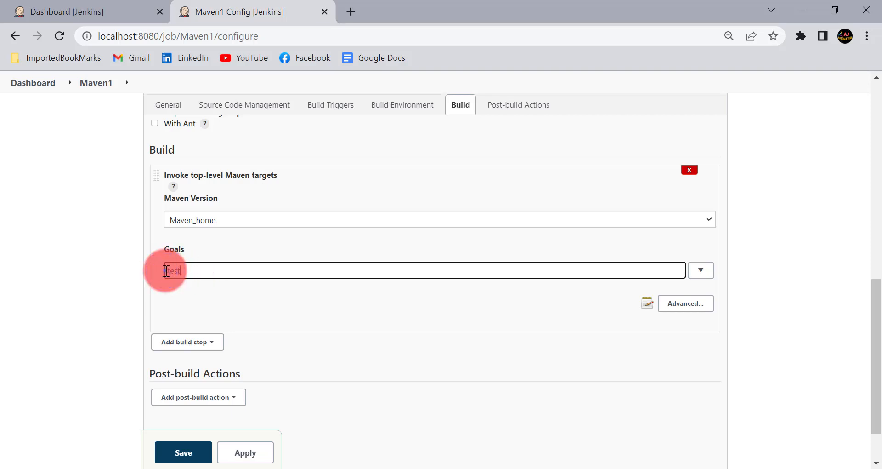
text(clean)
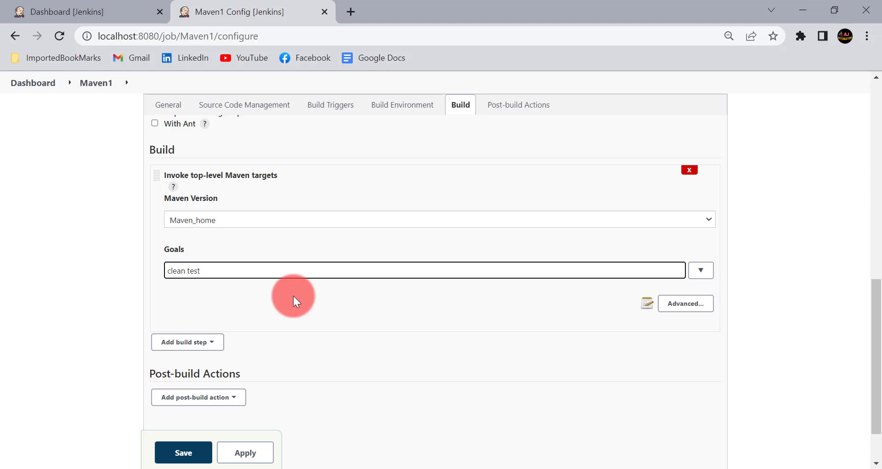
- Review the POM path to Automate_With_Selenium\pom.xml in the advanced Maven settings, and apply and save the Maven1 configuration
click(685, 304)
click(325, 330)
scroll(301, 325, down, 1)
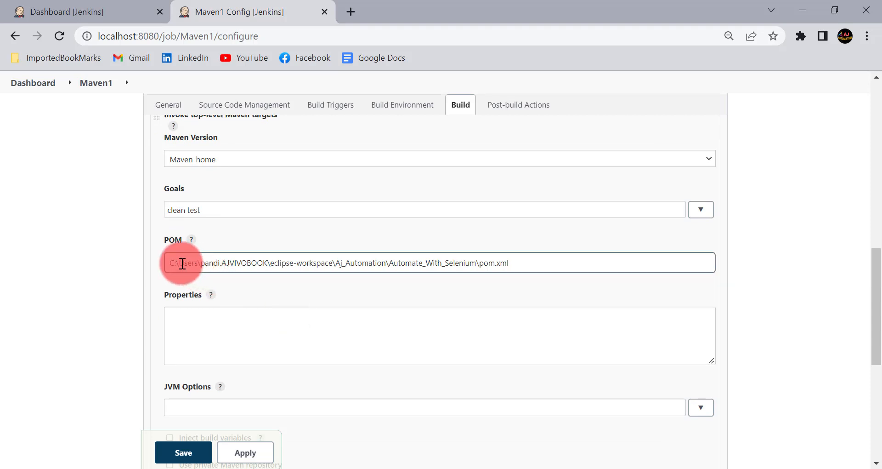
drag(167, 263, 552, 278)
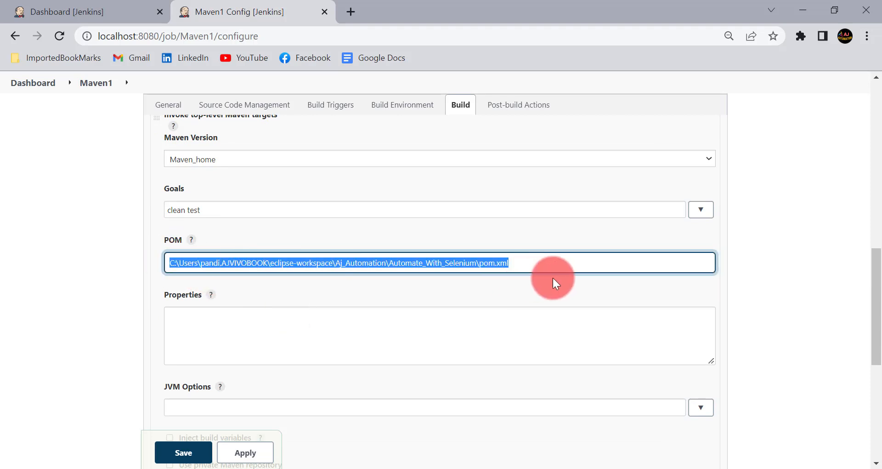
click(558, 259)
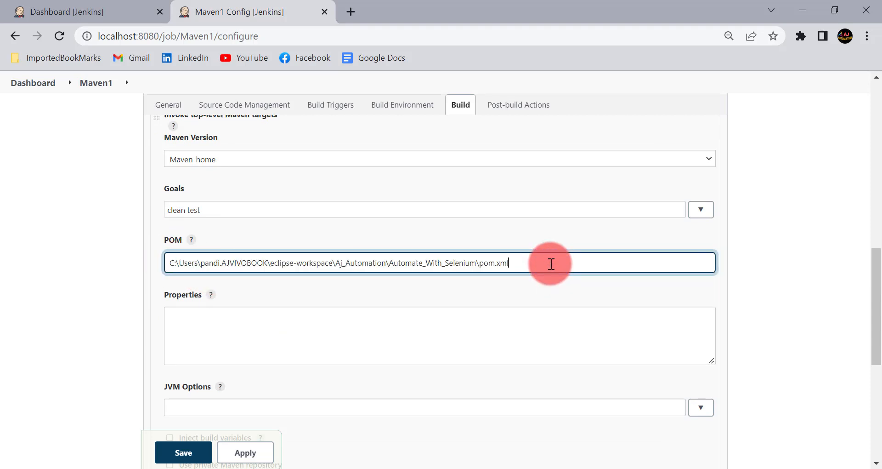
click(389, 263)
drag(398, 263, 518, 261)
click(518, 261)
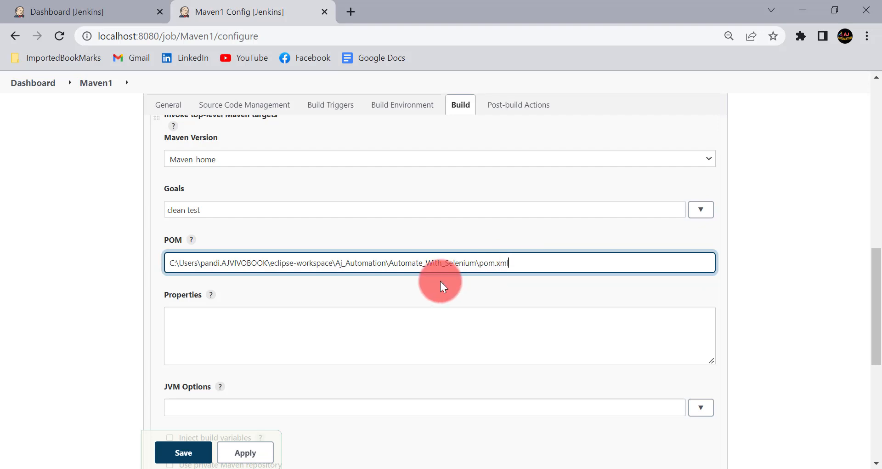
drag(516, 261, 157, 266)
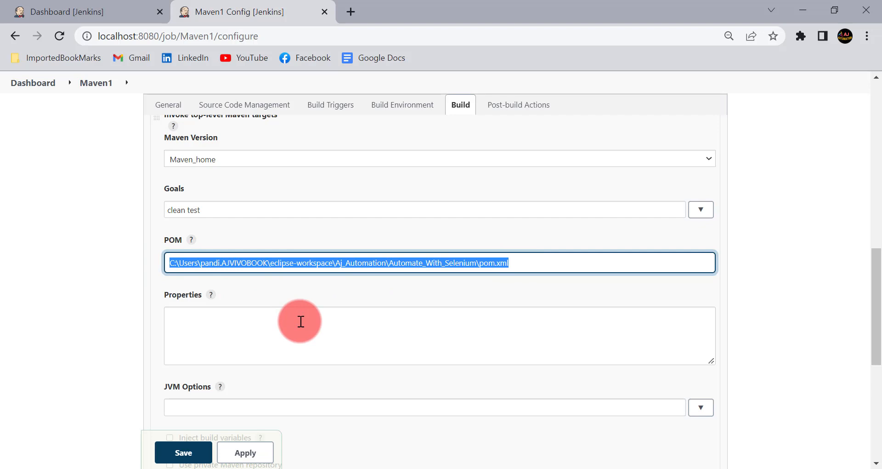
scroll(301, 321, down, 2)
scroll(299, 321, up, 2)
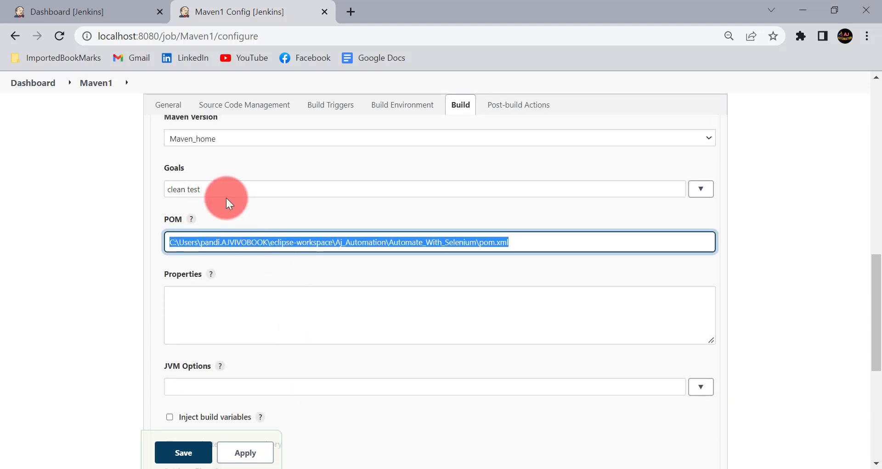
scroll(226, 197, up, 1)
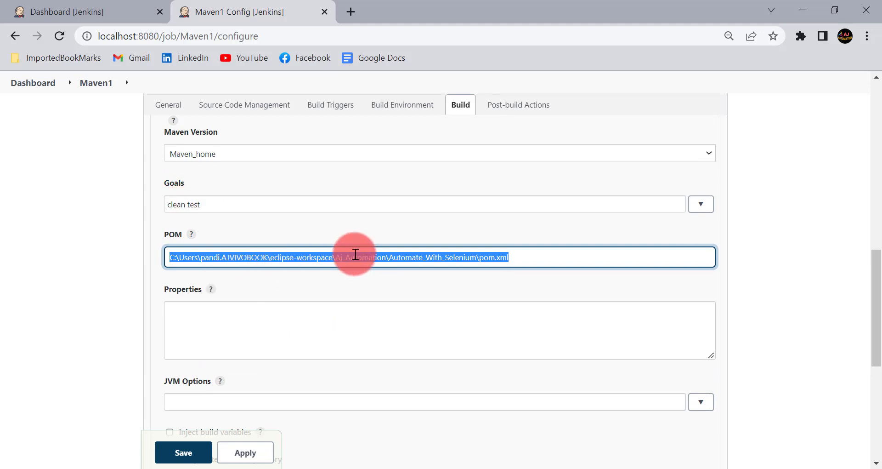
scroll(283, 316, down, 1)
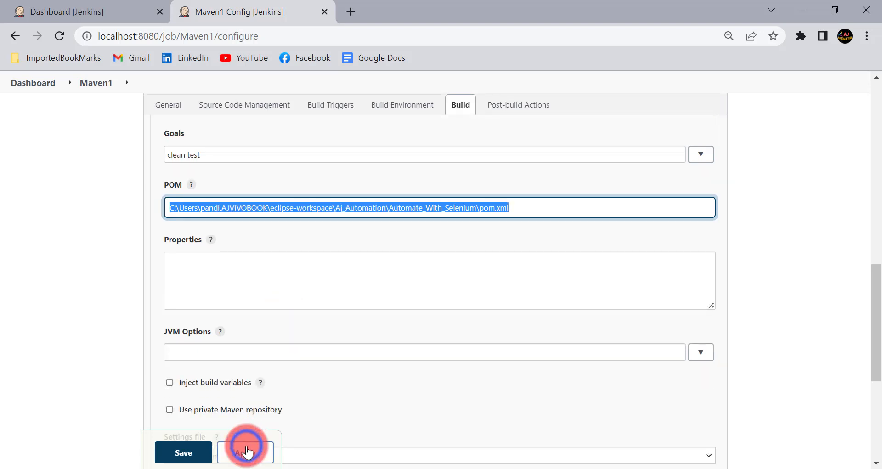
click(247, 452)
click(187, 453)
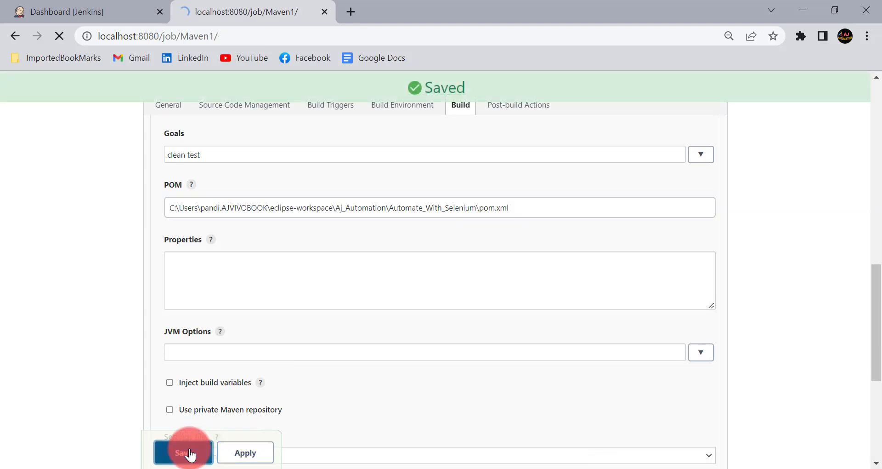
- Run a new build of the Maven1 job and open that build's console output
click(50, 247)
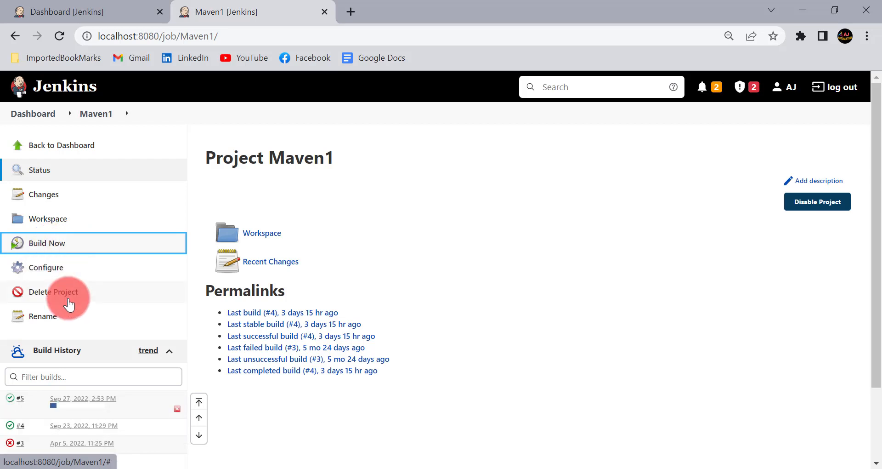
scroll(68, 299, down, 1)
click(8, 366)
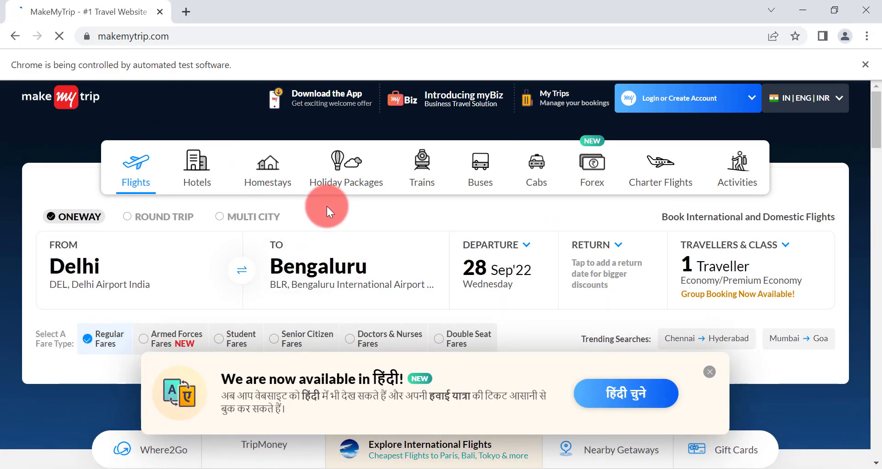
text(Ben)
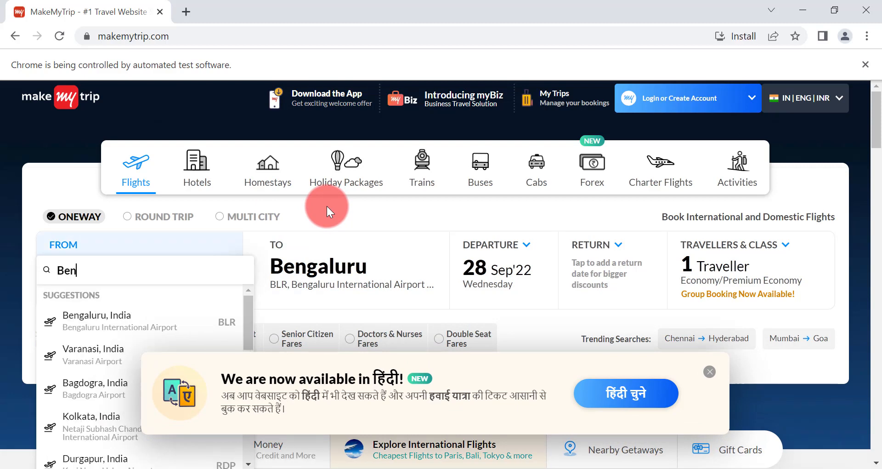
text(galuru)
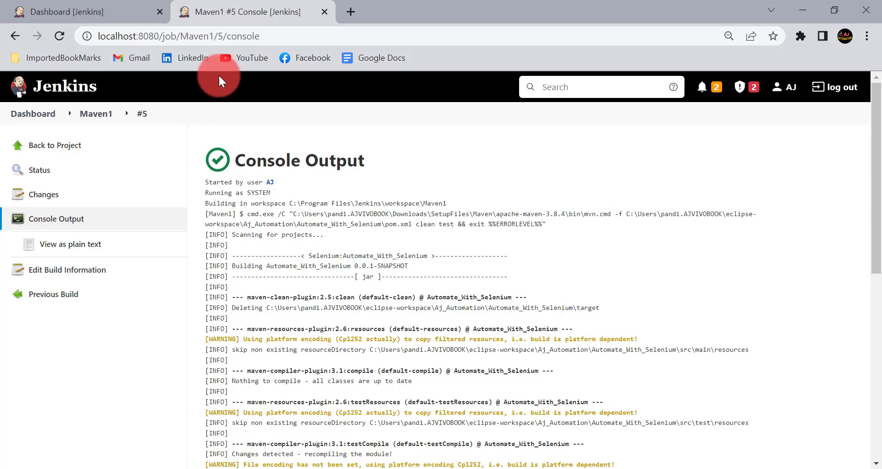
- Create a freestyle project named "Jenkinsdemo" on the Jenkins instance at jenkins.ajautomation.com:9999
click(46, 10)
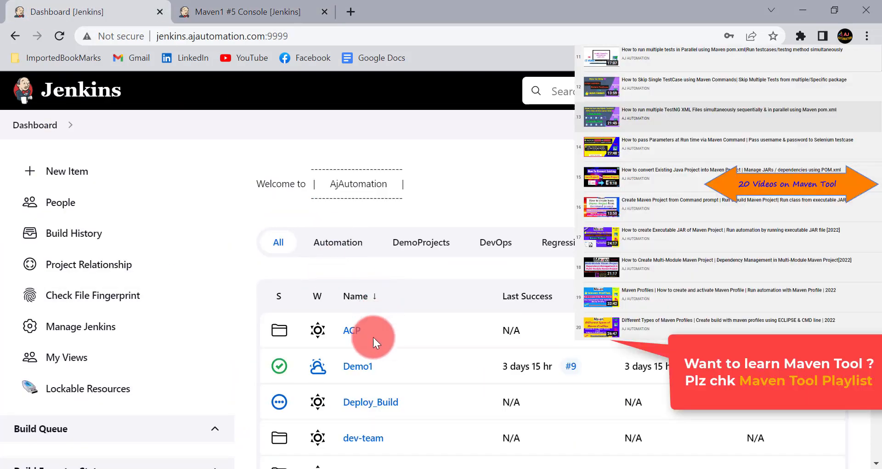
click(77, 171)
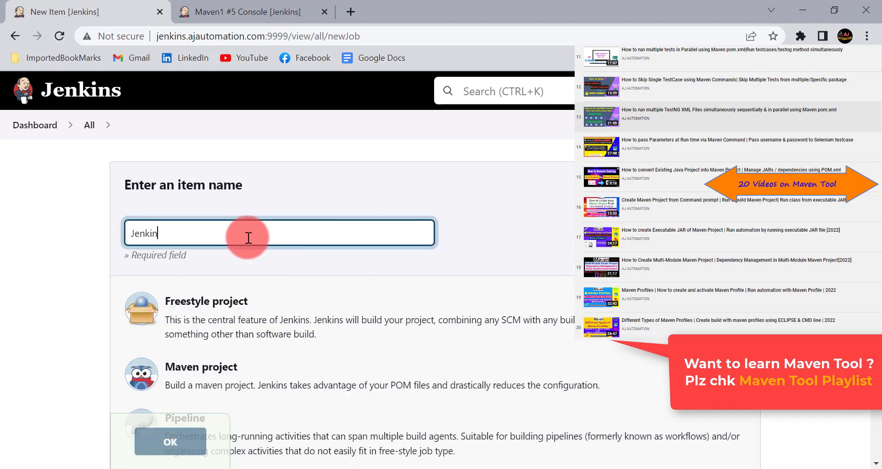
text(Jenkinsdemo)
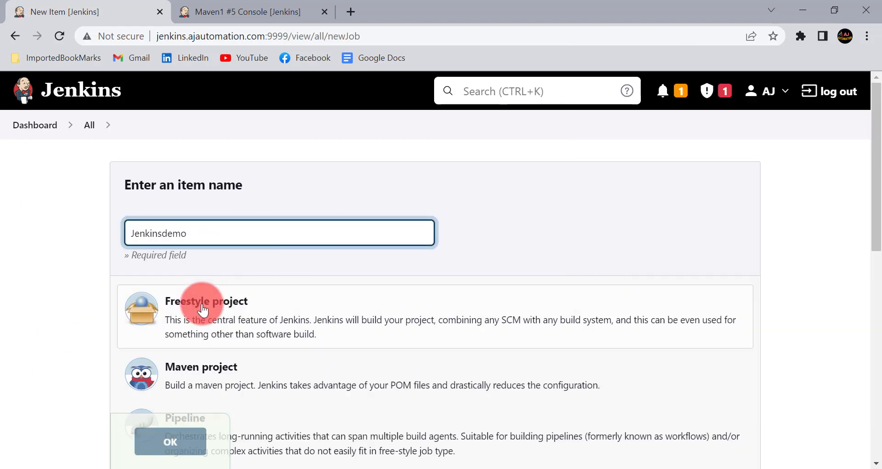
click(202, 311)
click(182, 426)
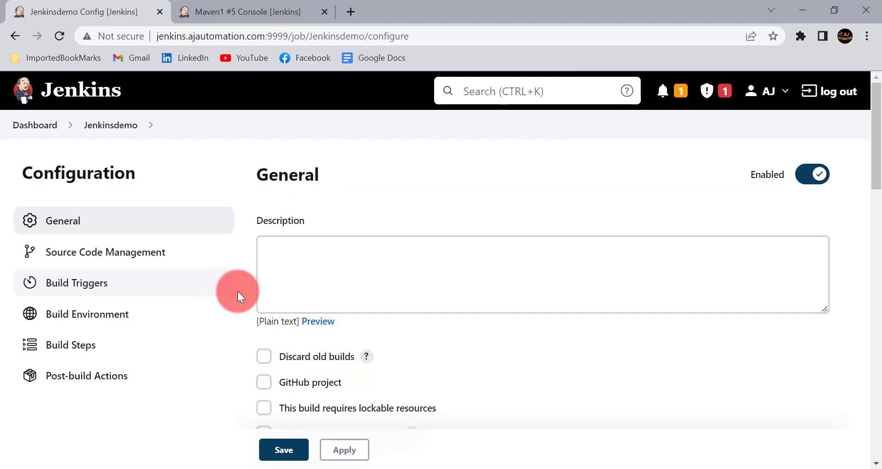
- Add an "Invoke top-level Maven targets" build step to the Jenkinsdemo job and set its goals to "clean test"
scroll(41, 323, down, 1)
click(101, 309)
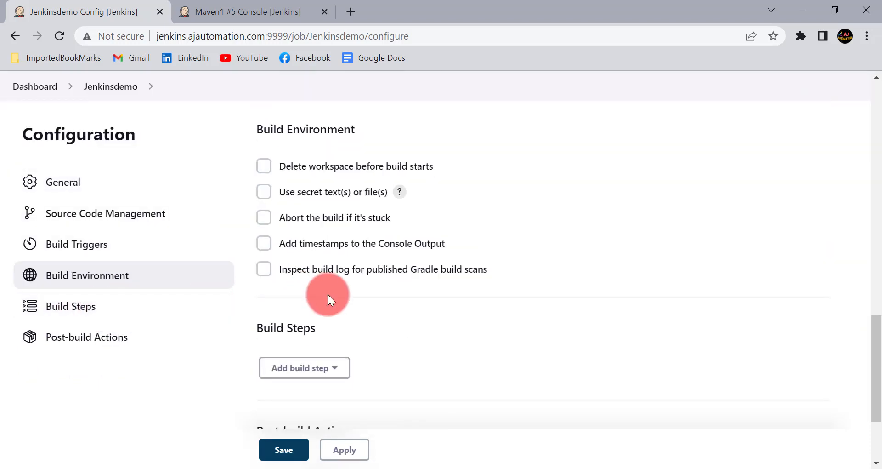
click(324, 355)
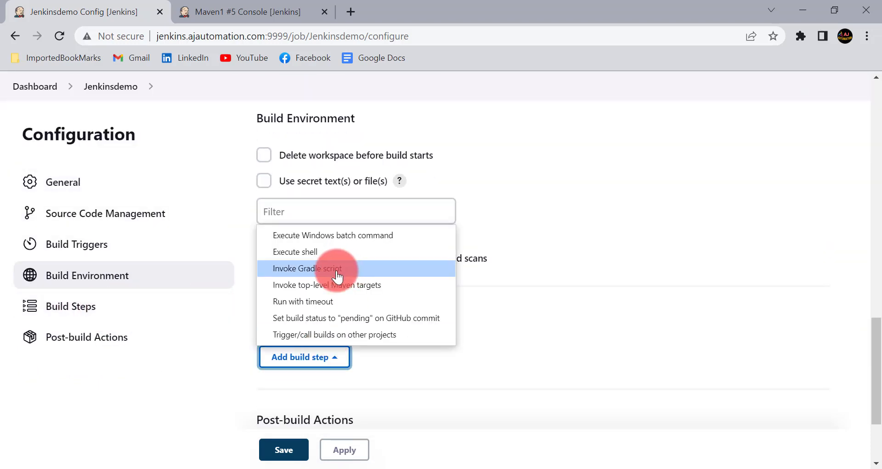
click(350, 284)
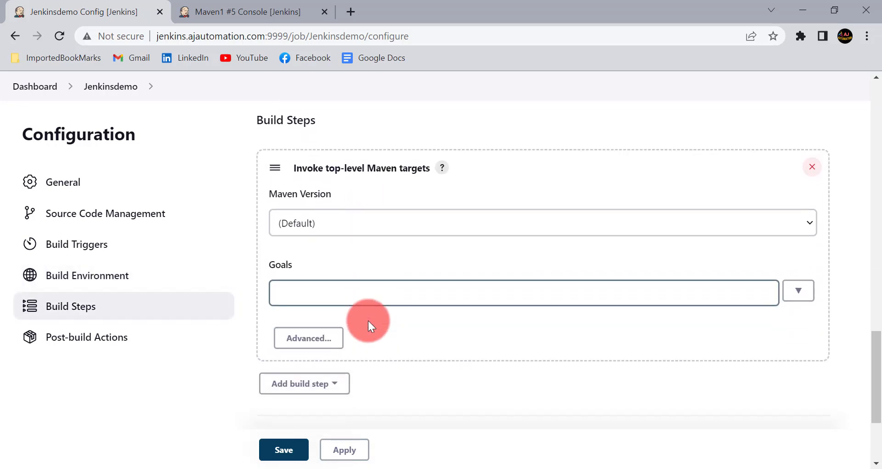
click(340, 299)
text(clean test)
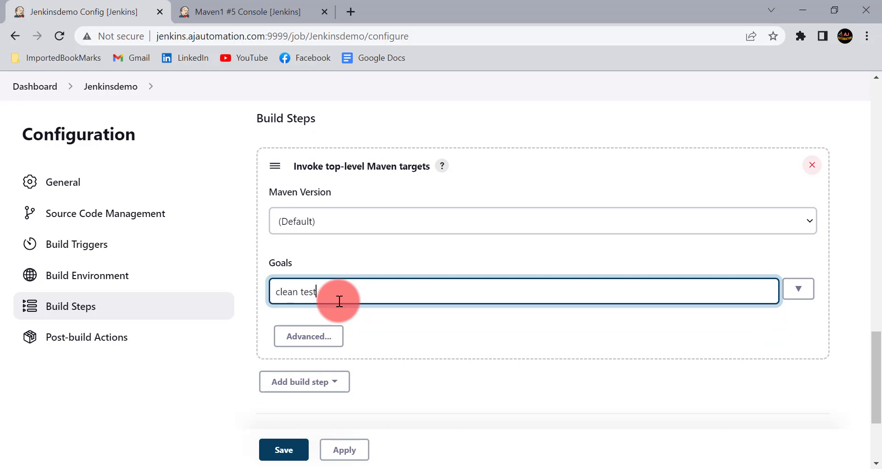
- Fill the build step's advanced POM field with the Automate_With_Selenium\pom.xml path copied from the Maven1 job's configuration on localhost:8080
click(324, 340)
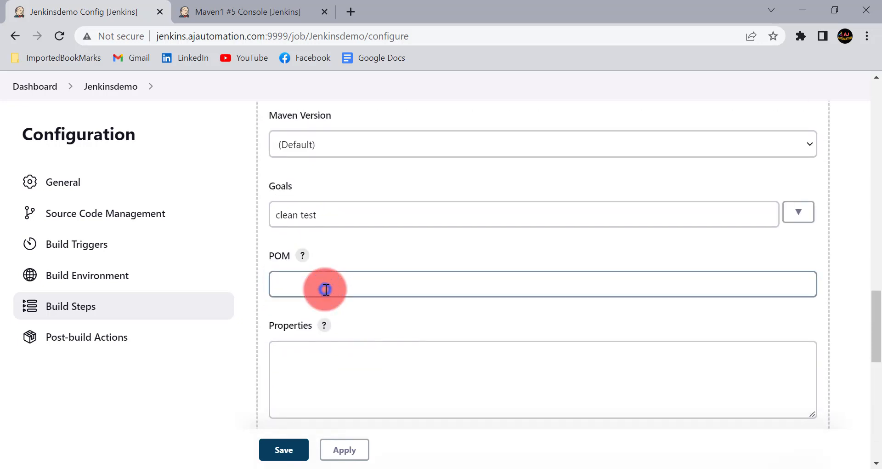
click(325, 288)
click(233, 11)
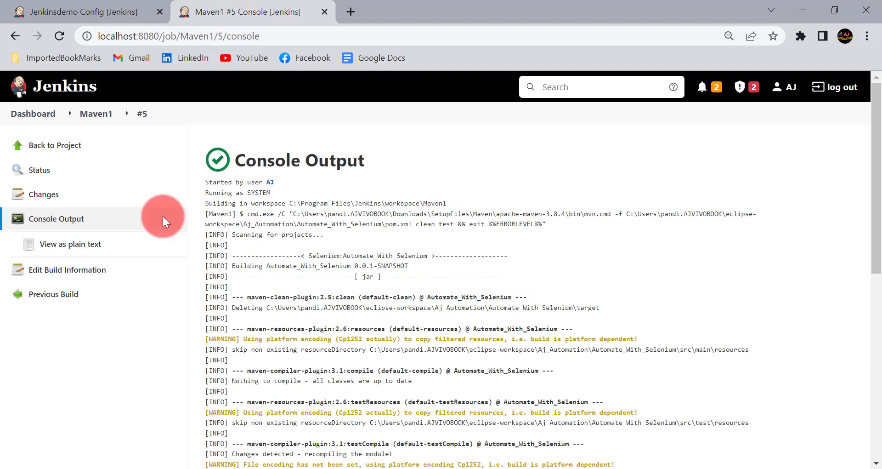
click(102, 118)
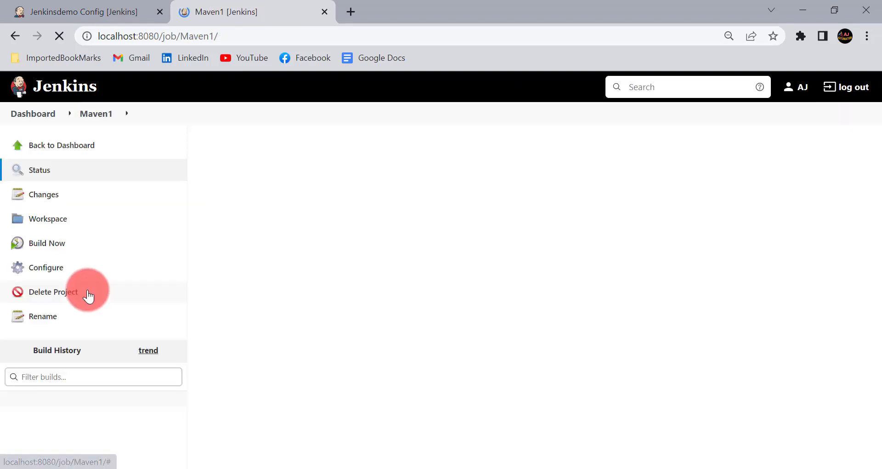
click(46, 280)
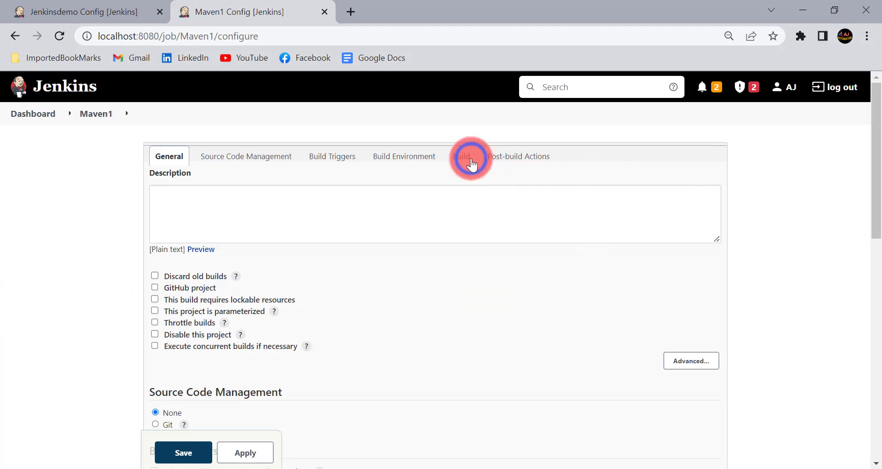
click(674, 242)
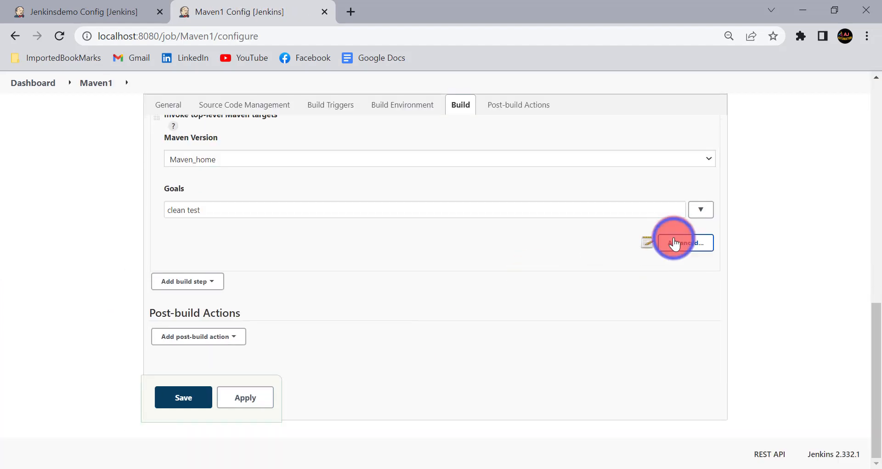
click(515, 262)
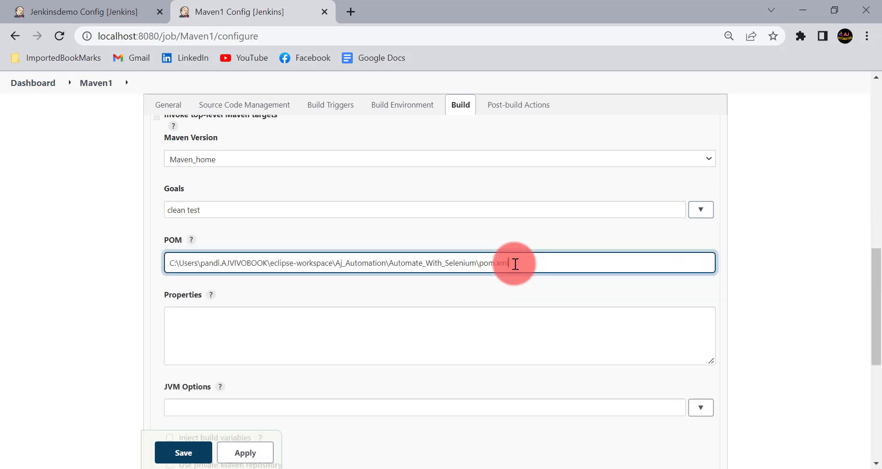
key(ctrl+a)
key(ctrl+c)
click(14, 9)
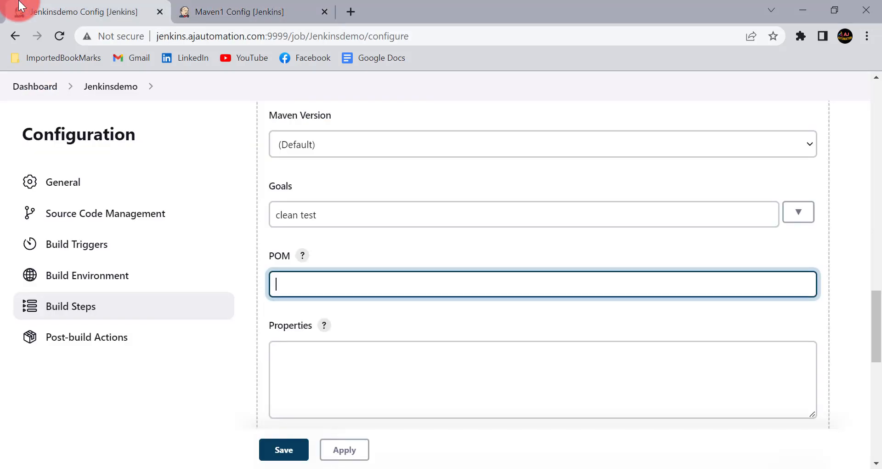
key(ctrl+v)
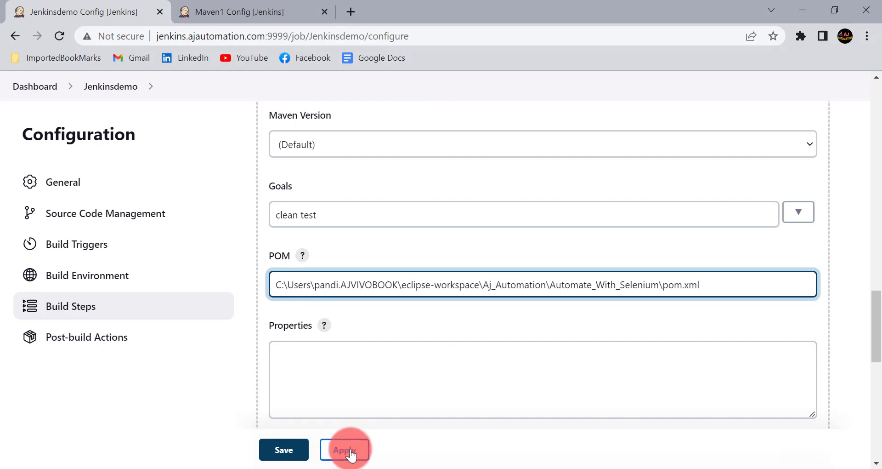
- Set the build step's Maven version to Maven_Home, and apply and save the Jenkinsdemo configuration
click(418, 144)
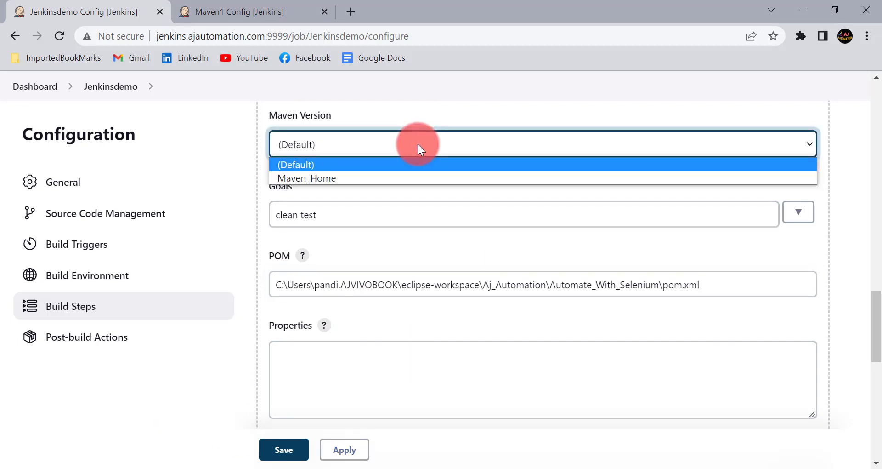
click(347, 175)
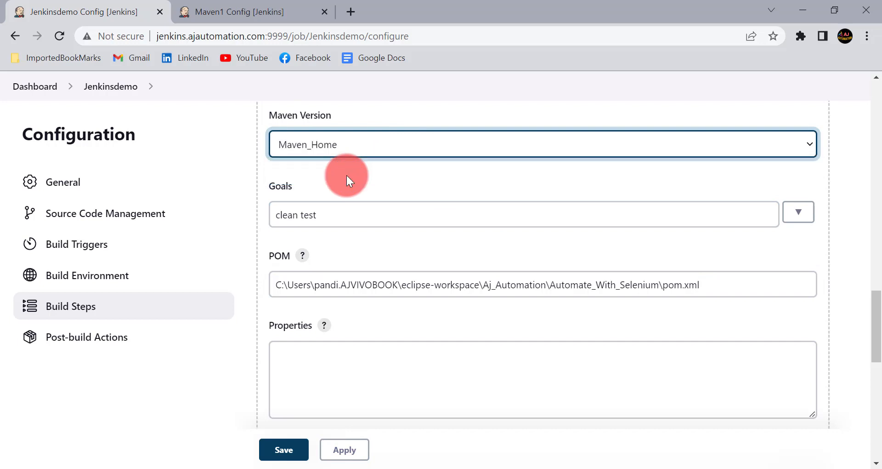
click(344, 451)
click(296, 451)
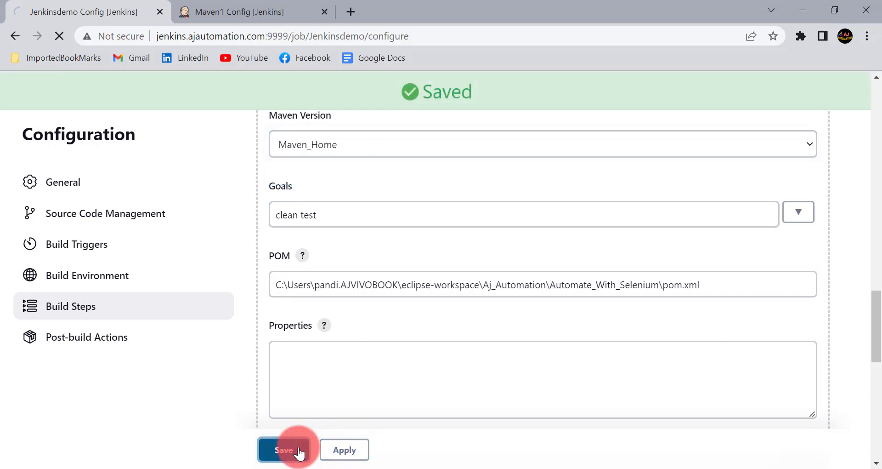
- Run a build of the Jenkinsdemo job and open that build's console output
click(77, 295)
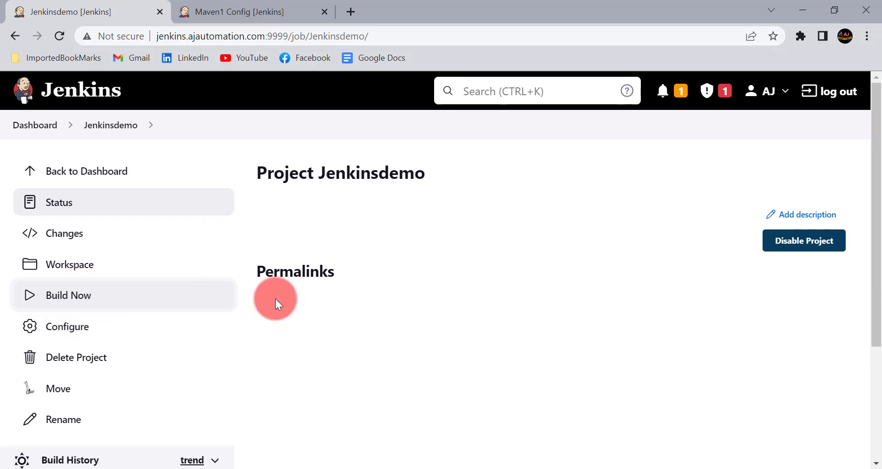
scroll(275, 299, down, 3)
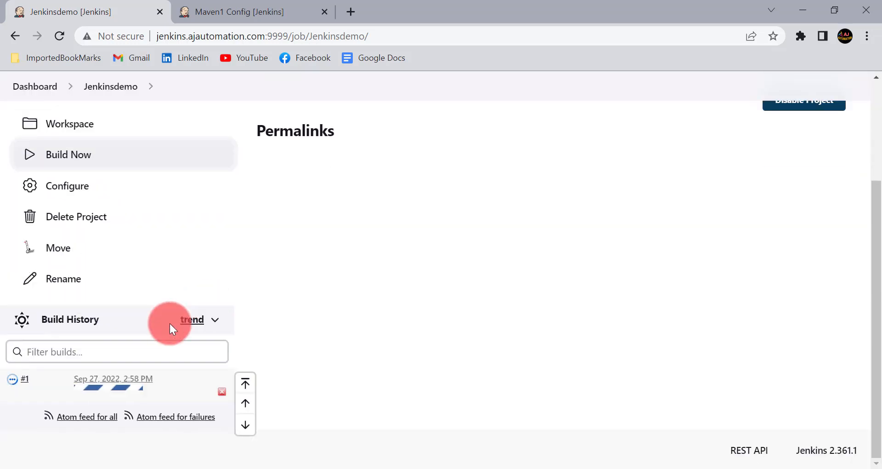
click(11, 381)
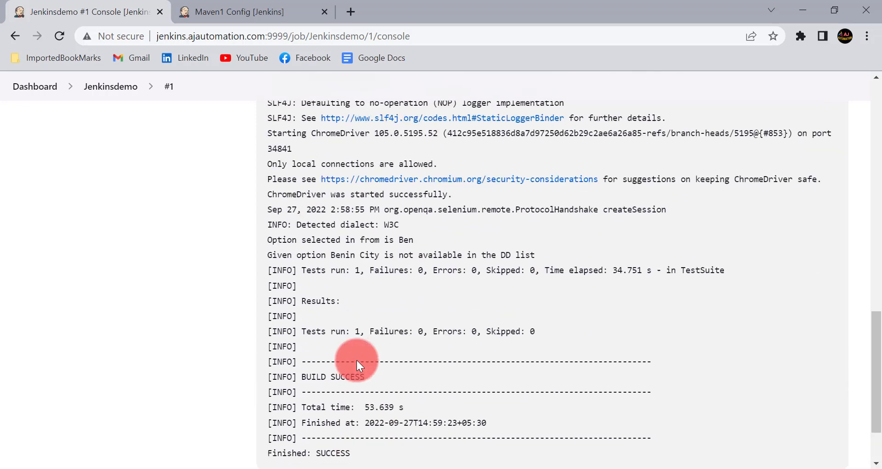
- Examine the Jenkinsdemo build's console output for the ChromeDriver start, the test results and the build status
scroll(366, 307, up, 4)
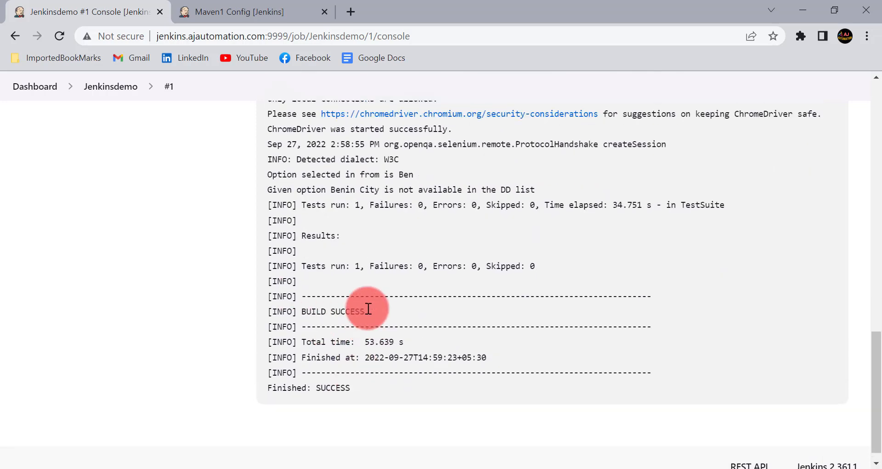
scroll(368, 307, up, 1)
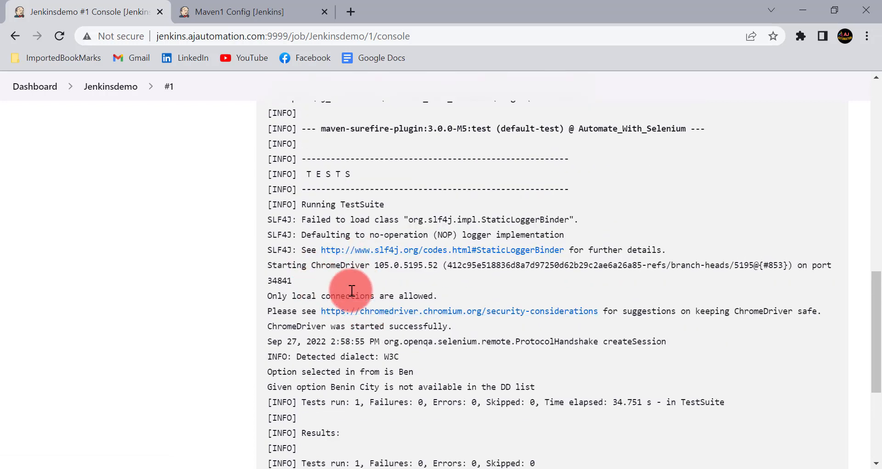
key(ctrl+2)
drag(249, 288, 437, 303)
mouse_move(508, 328)
mouse_down()
mouse_move(516, 321)
mouse_move(535, 329)
mouse_move(798, 330)
mouse_move(829, 350)
mouse_move(827, 426)
mouse_up()
key(Escape)
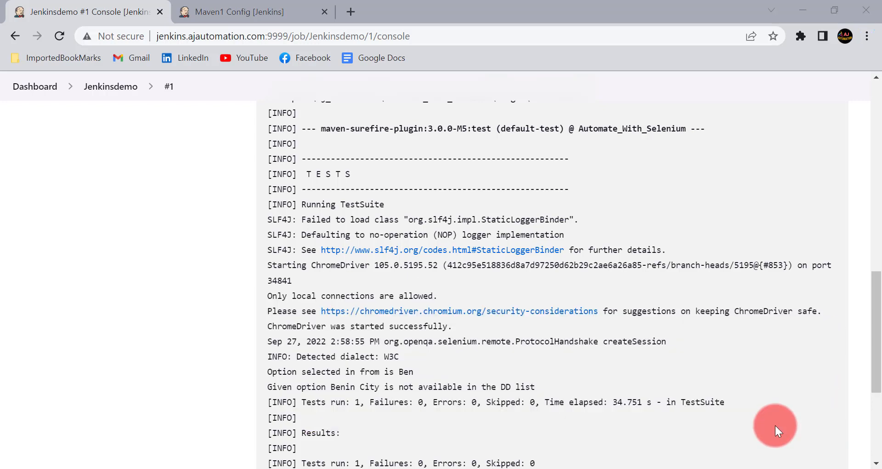
scroll(557, 376, down, 3)
scroll(557, 375, up, 6)
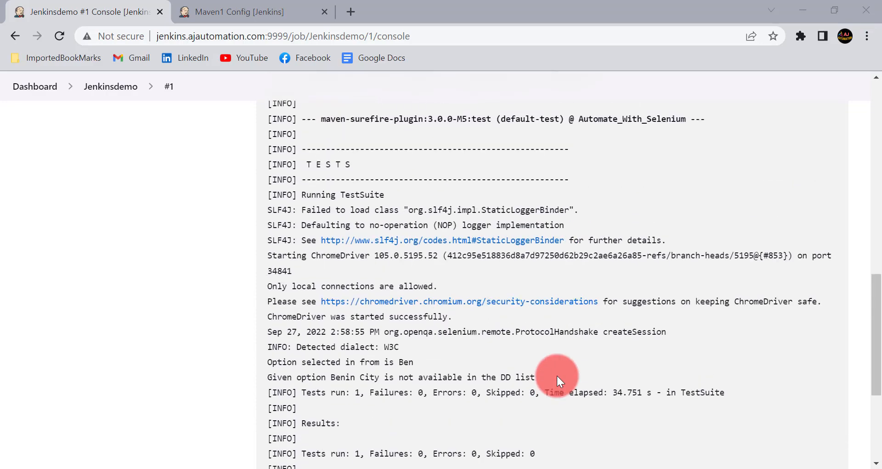
scroll(557, 376, up, 5)
scroll(557, 376, down, 8)
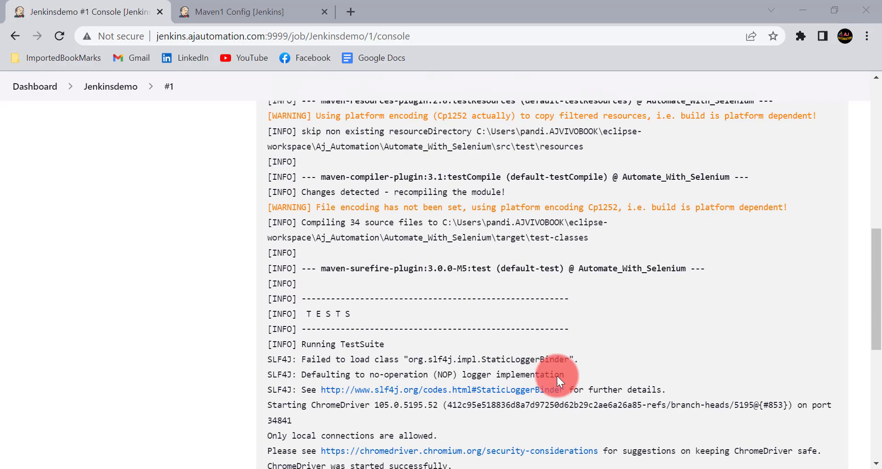
scroll(557, 375, down, 4)
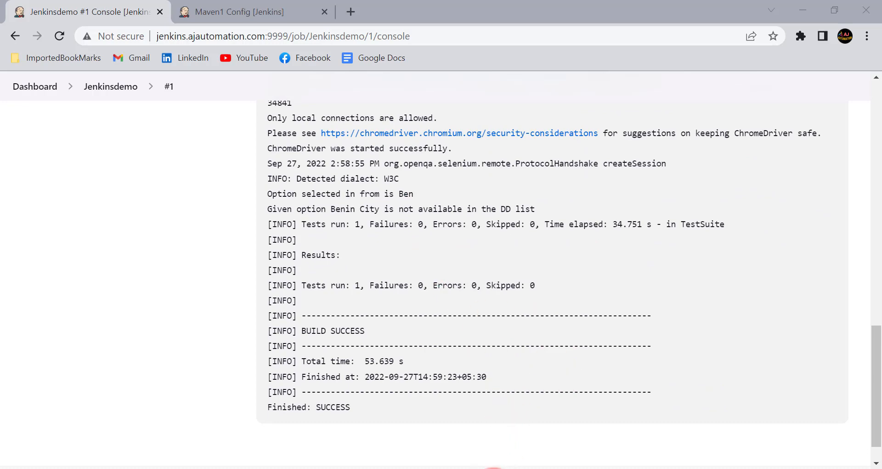
- Switch to the Jenkins Sessions notes in Notepad and highlight the "Jenkins installation" heading under Session 13
click(494, 468)
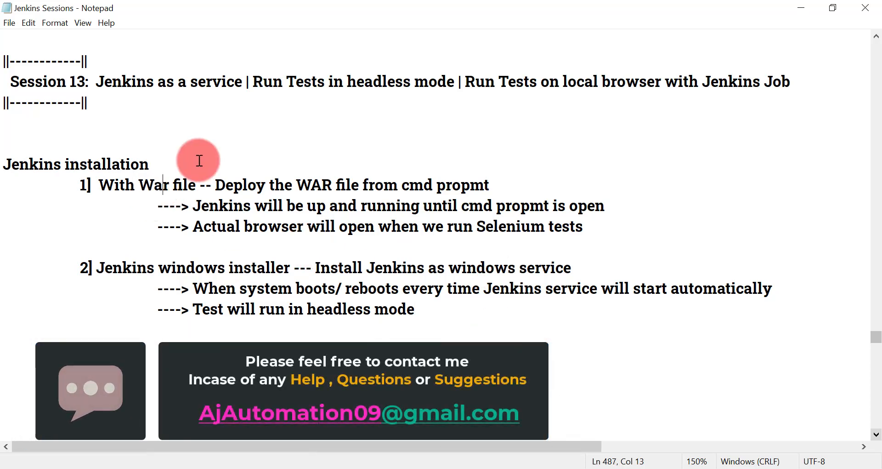
drag(153, 162, 6, 165)
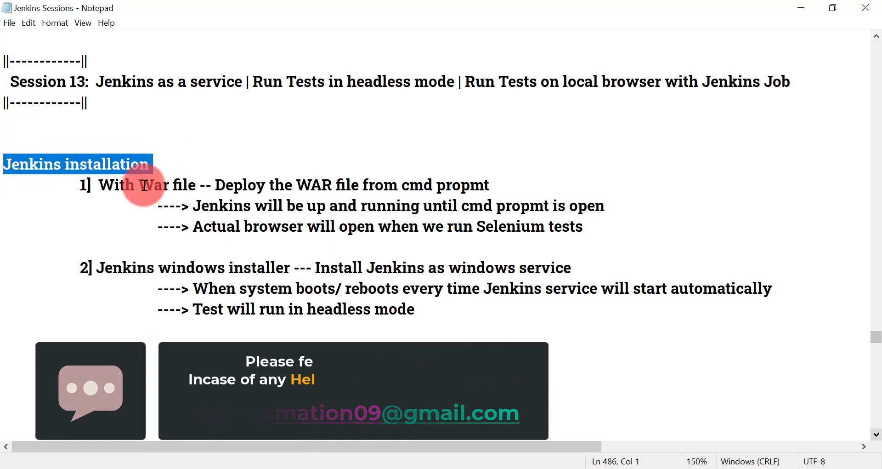